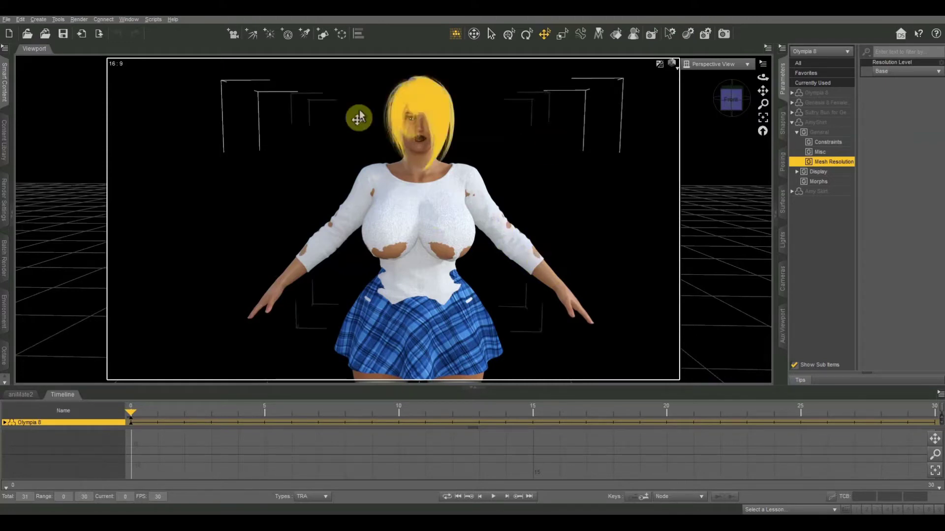
# - Select the white shirt and choose AmyShirt as the item to edit
pyautogui.rightClick(406, 201)
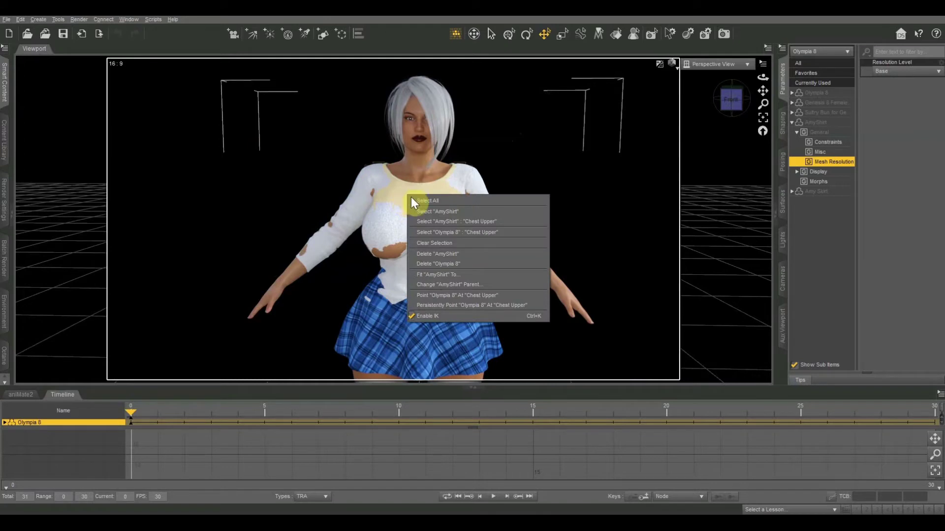
pyautogui.click(473, 210)
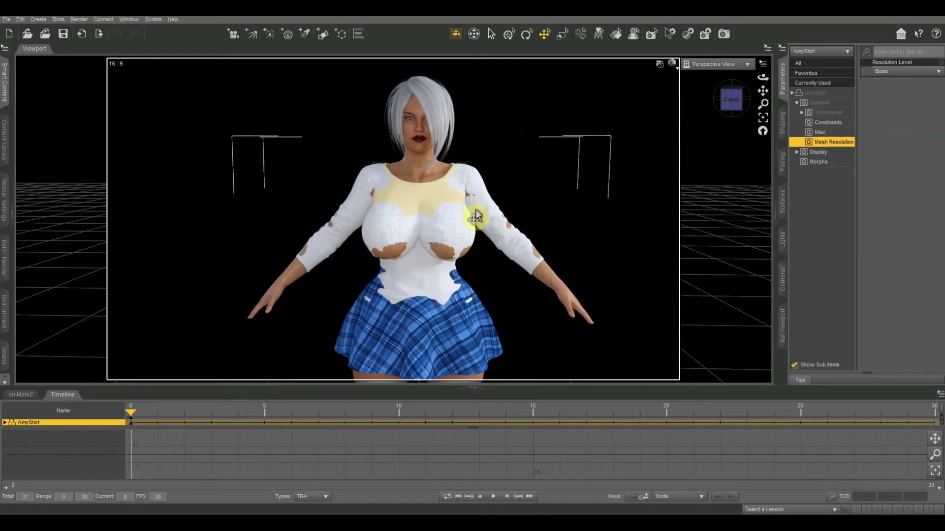
pyautogui.click(821, 52)
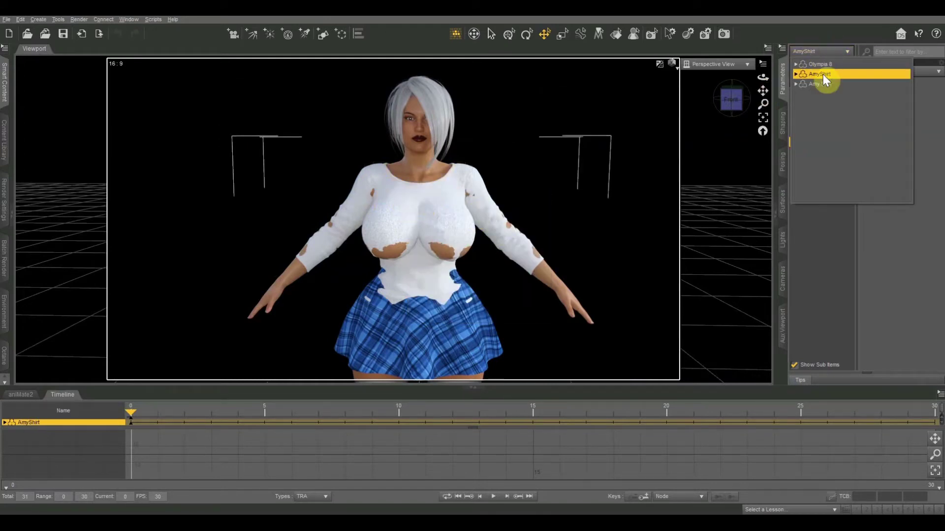
pyautogui.click(822, 75)
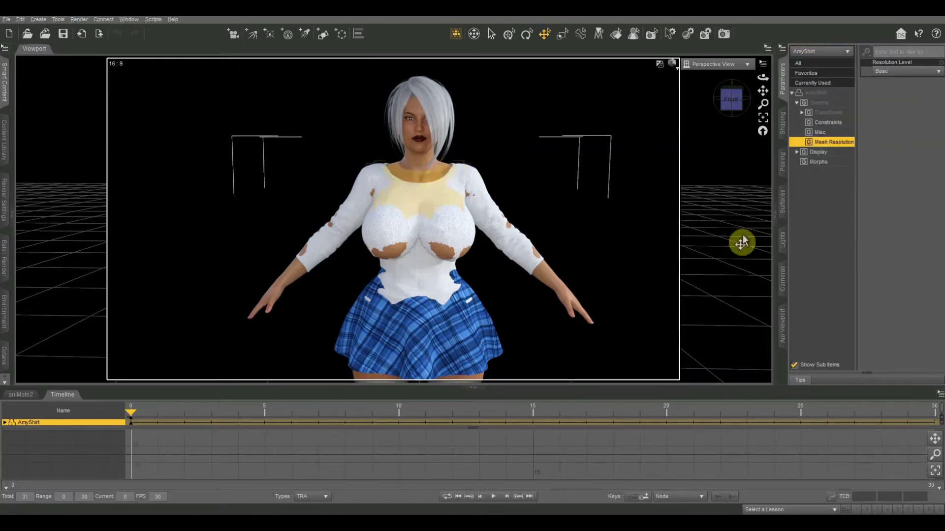
# - Add a Smoothing Modifier to AmyShirt from Edit > Object > Geometry
pyautogui.click(20, 19)
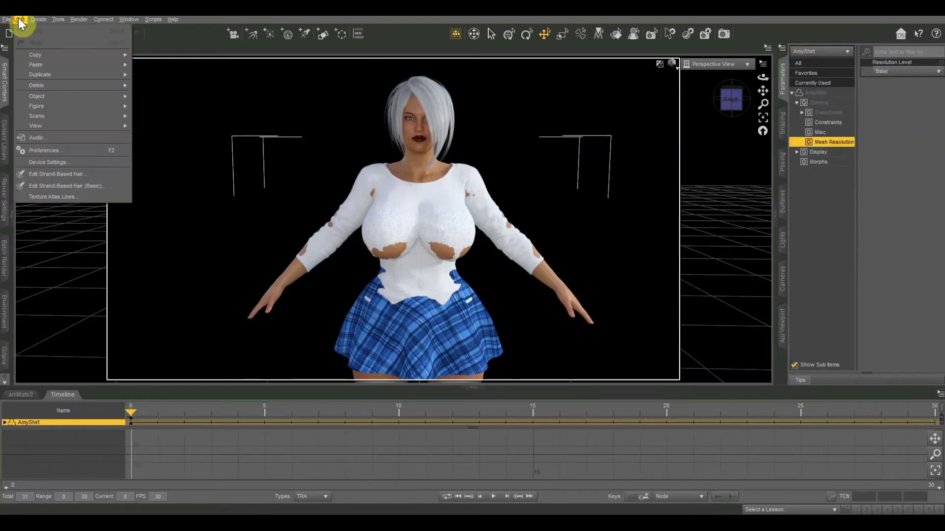
pyautogui.moveTo(98, 98)
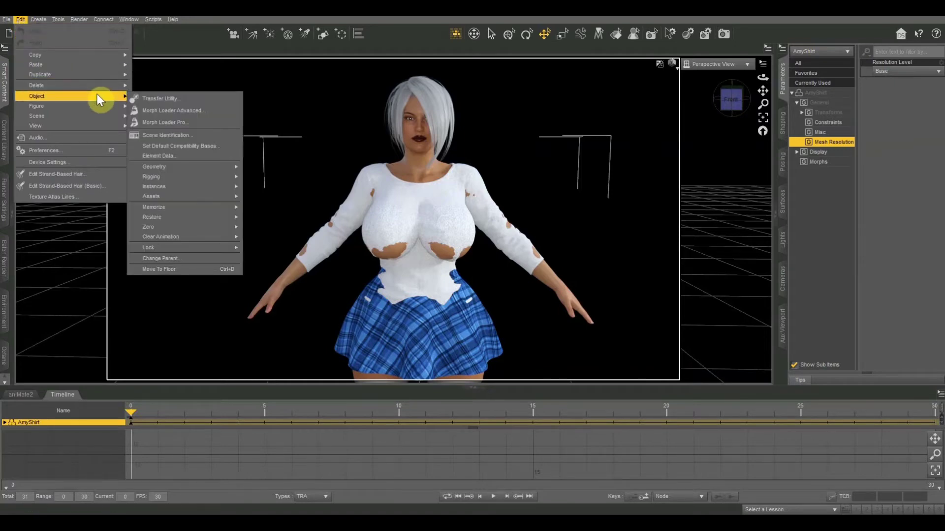
pyautogui.moveTo(191, 164)
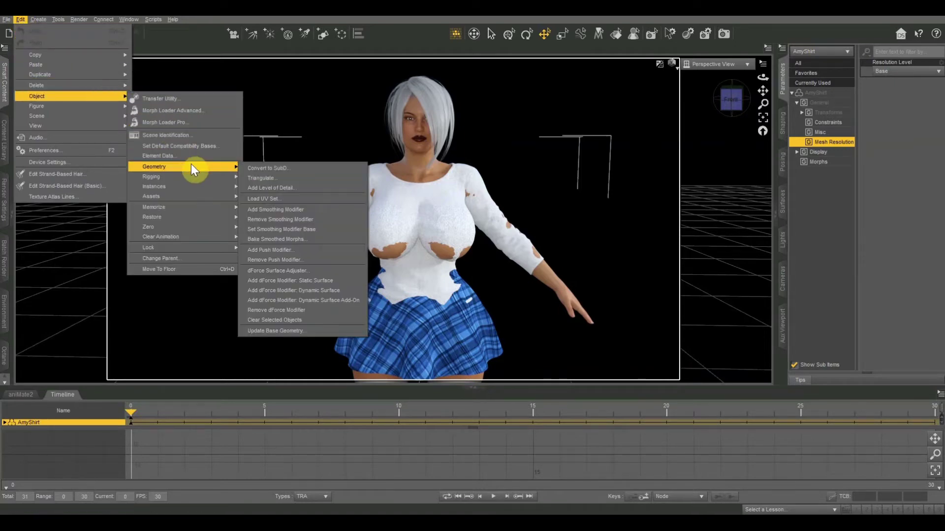
pyautogui.click(273, 210)
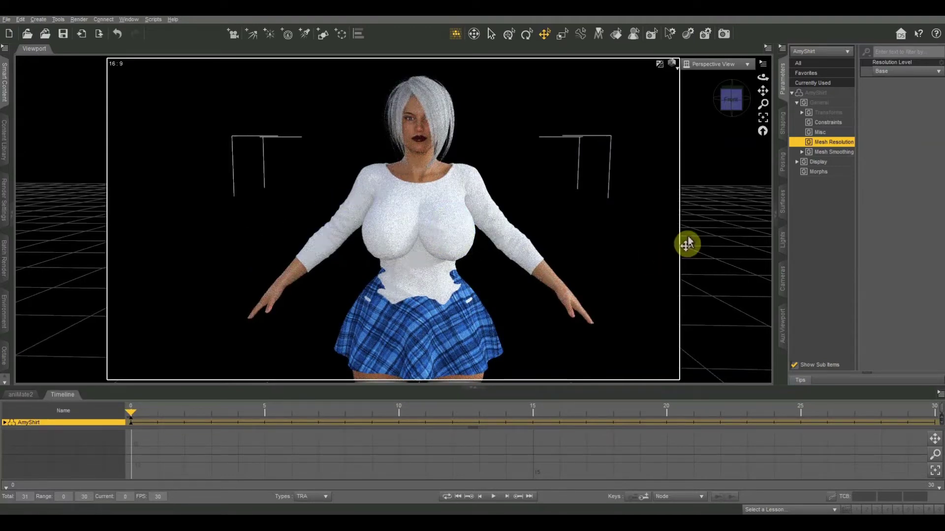
# - Show the shirt's Mesh Smoothing settings, briefly selecting then deselecting the Right Shoulder Bend
pyautogui.click(835, 153)
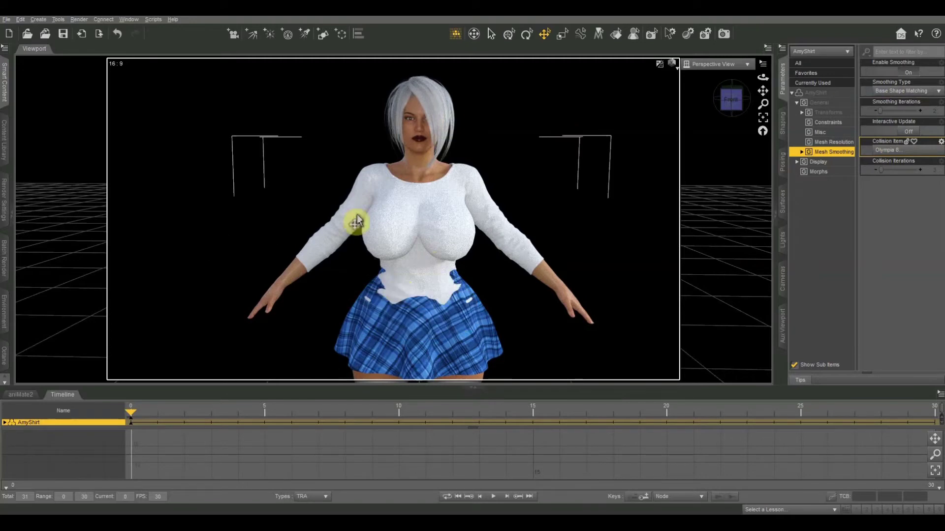
pyautogui.rightClick(343, 232)
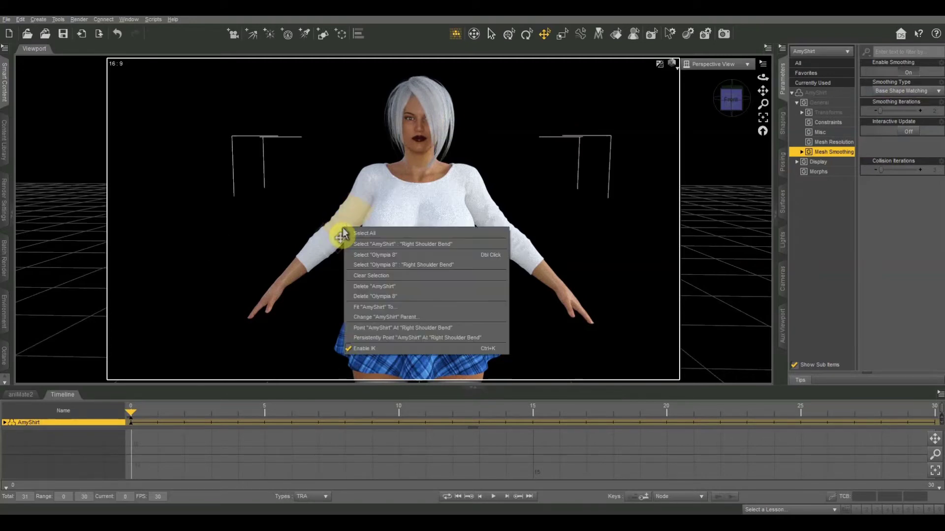
pyautogui.click(370, 243)
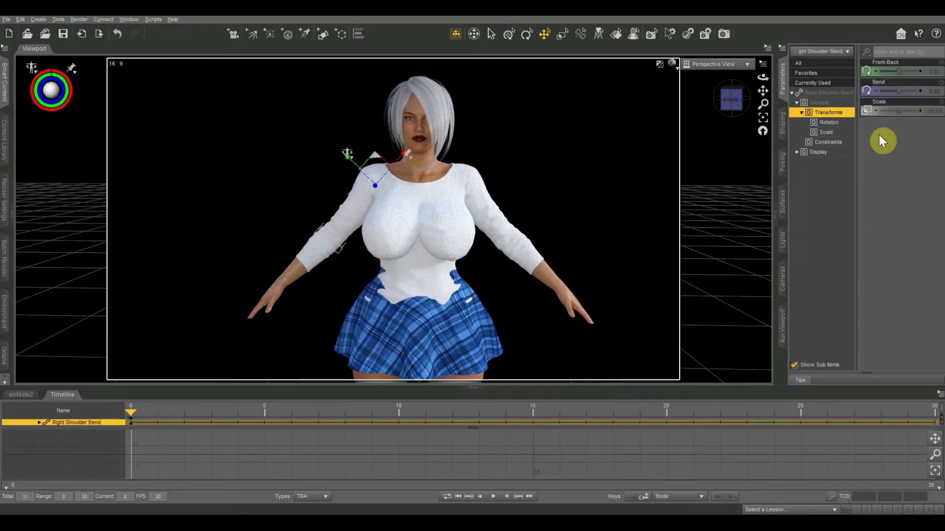
pyautogui.moveTo(919, 118)
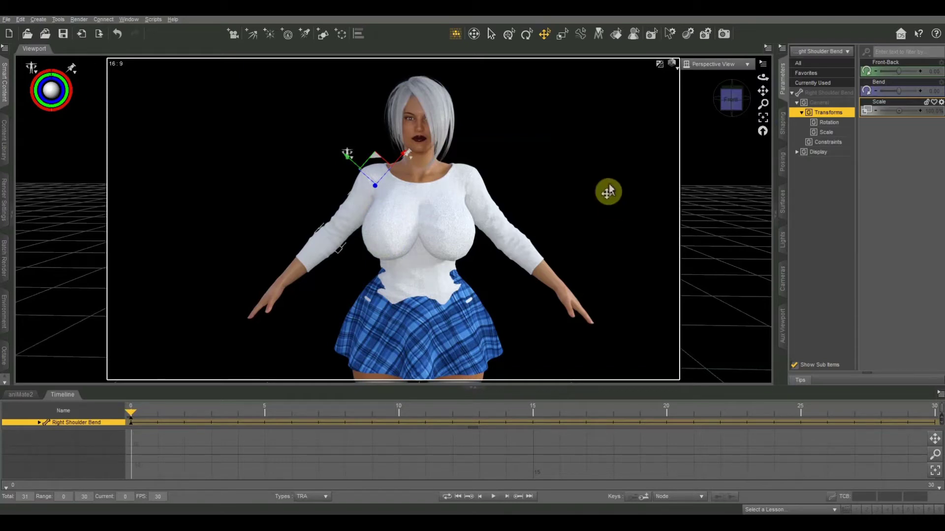
pyautogui.click(592, 162)
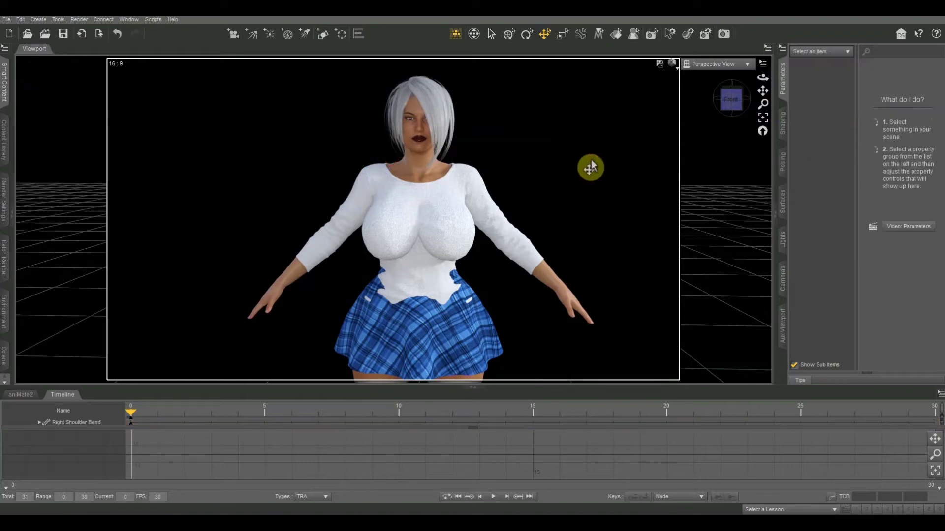
# - Reselect AmyShirt to review its Base Shape Matching smoothing colliding with Olympia 8
pyautogui.rightClick(428, 189)
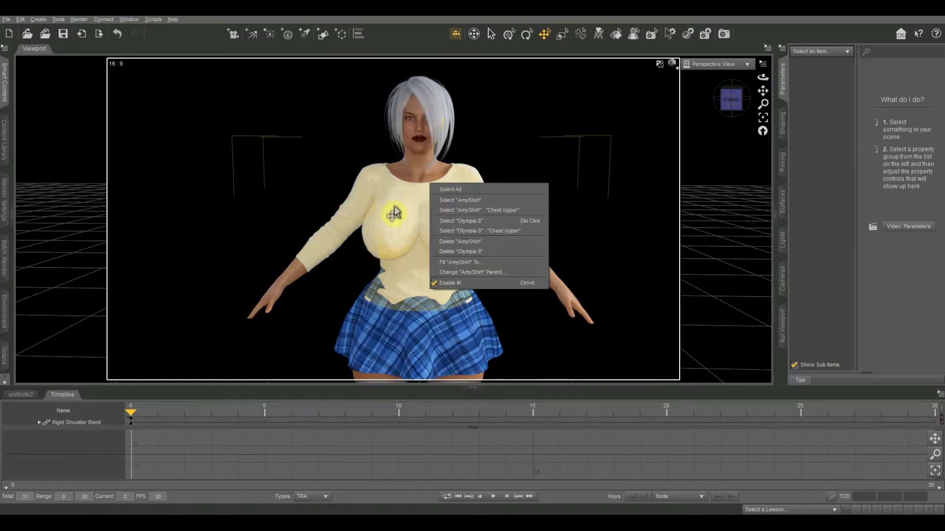
pyautogui.rightClick(396, 207)
pyautogui.click(427, 236)
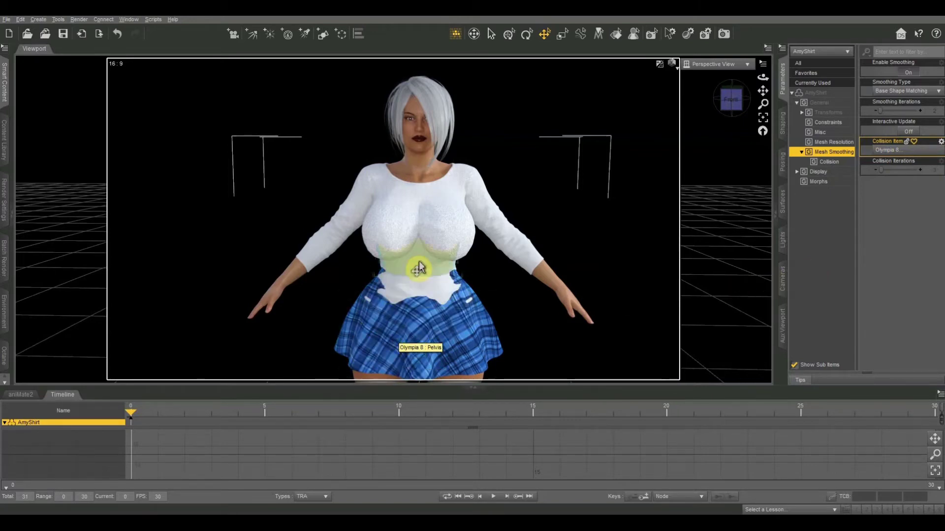
# - Select Amy Skirt, add a Smoothing Modifier, and show its Collision settings
pyautogui.rightClick(468, 320)
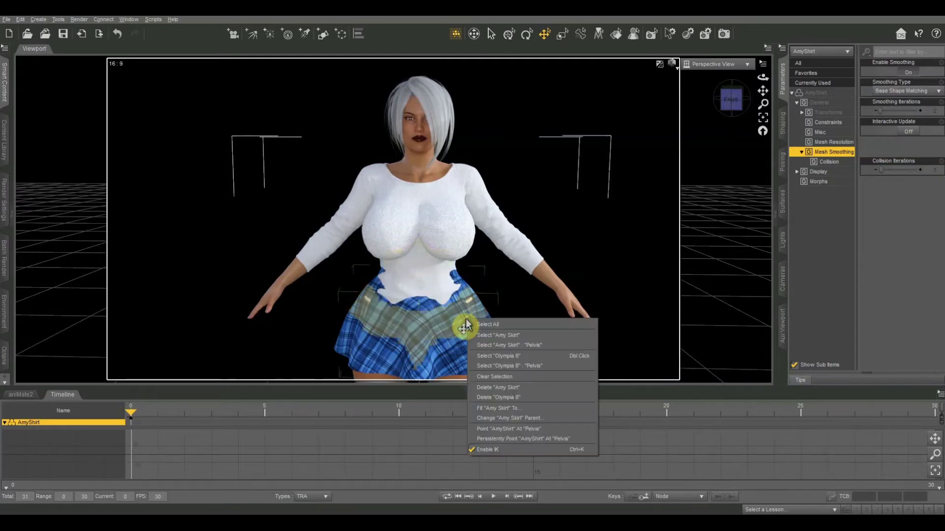
pyautogui.click(492, 334)
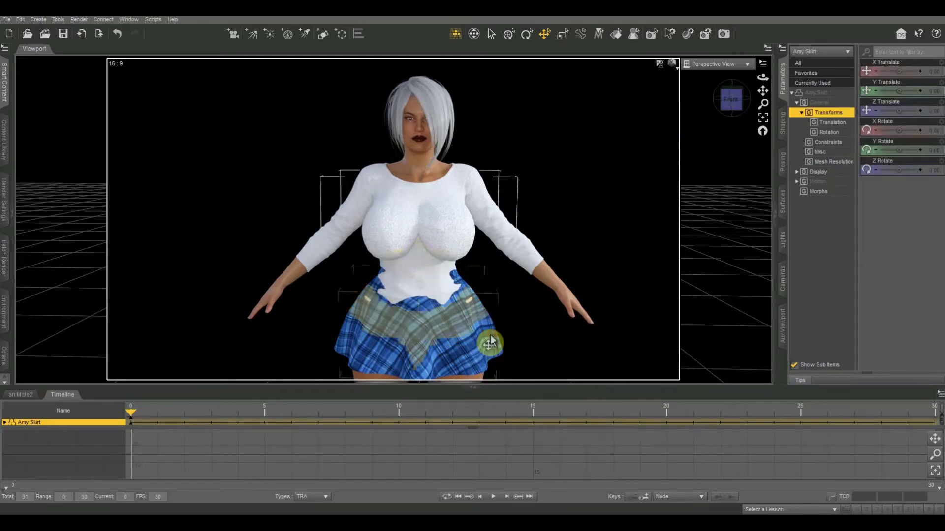
pyautogui.click(19, 20)
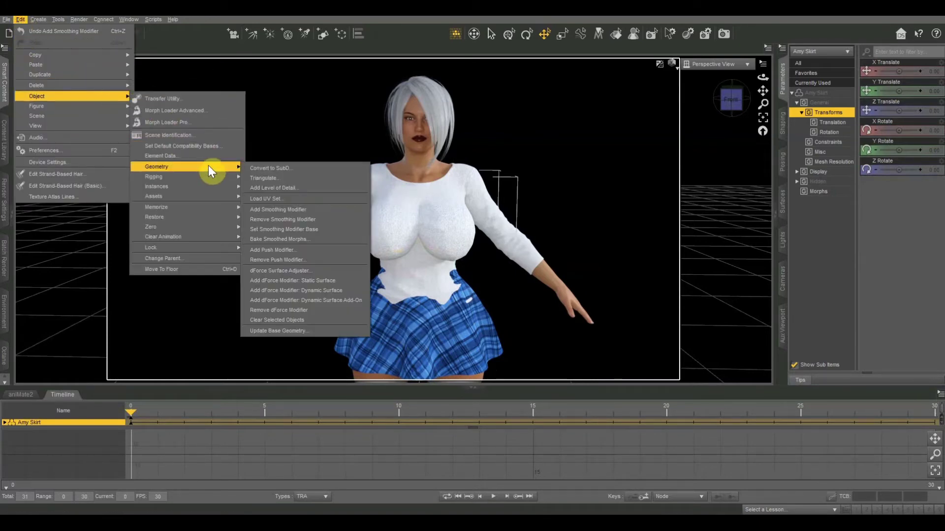
pyautogui.moveTo(221, 166)
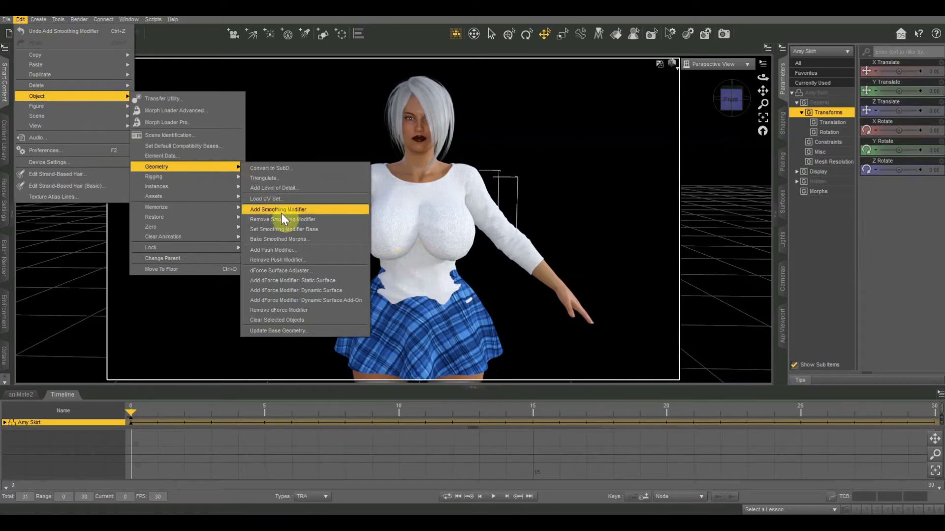
pyautogui.click(306, 209)
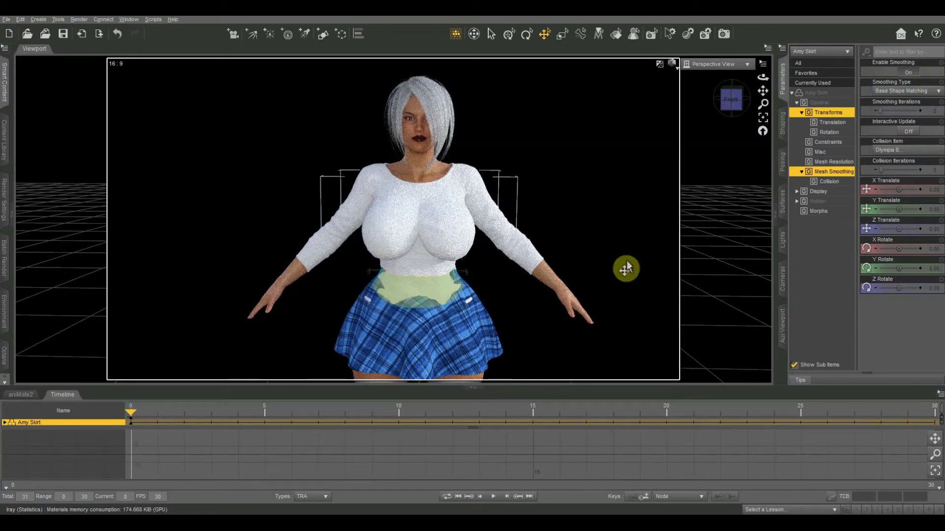
pyautogui.click(830, 181)
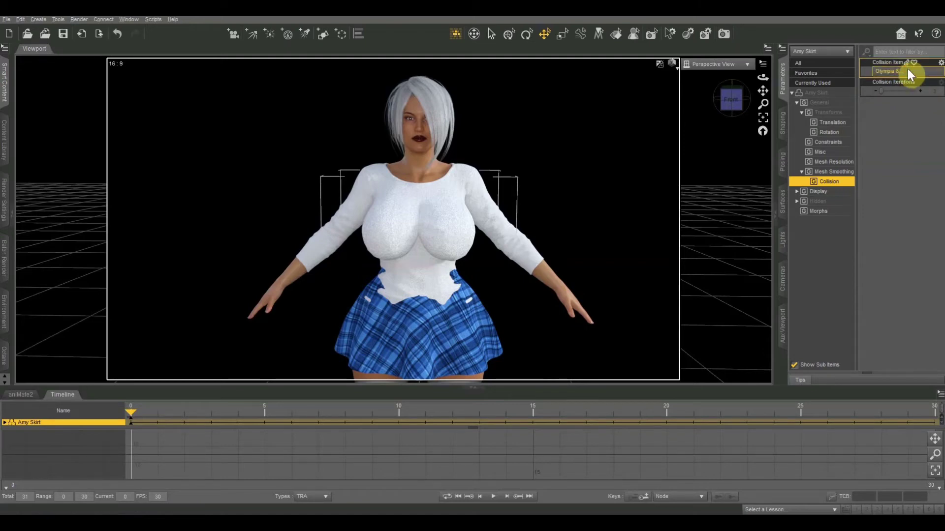
# - Set the skirt's collision item to AmyShirt and raise Collision Iterations to 4
pyautogui.click(891, 71)
pyautogui.moveTo(91, 148); pyautogui.dragTo(742, 105)
pyautogui.doubleClick(722, 133)
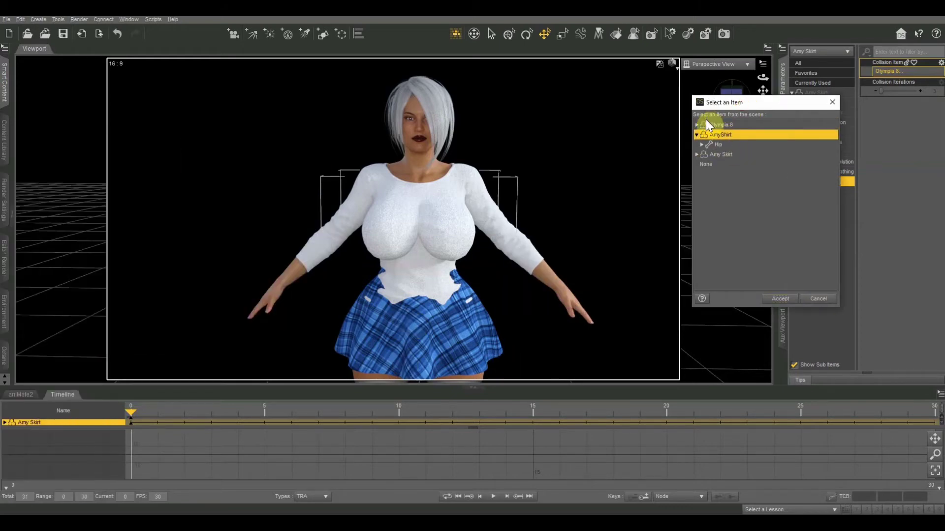
pyautogui.click(781, 300)
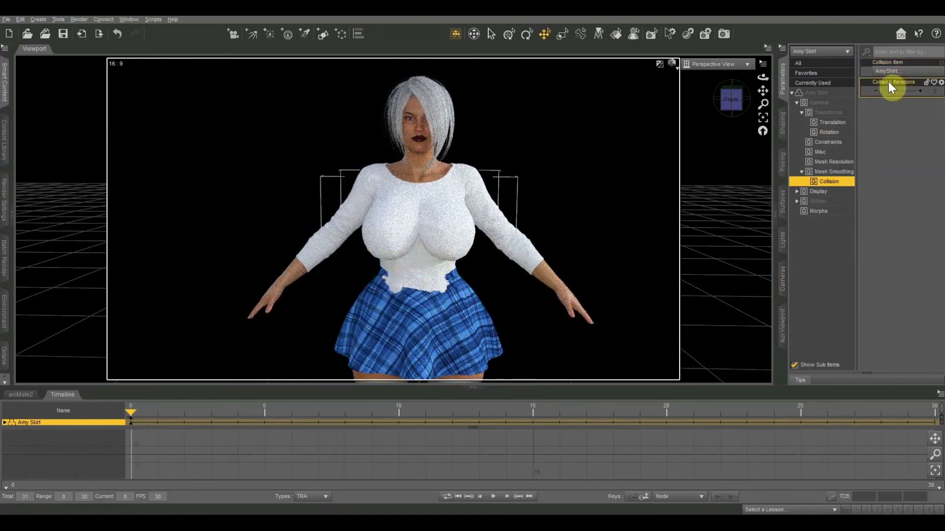
pyautogui.click(922, 93)
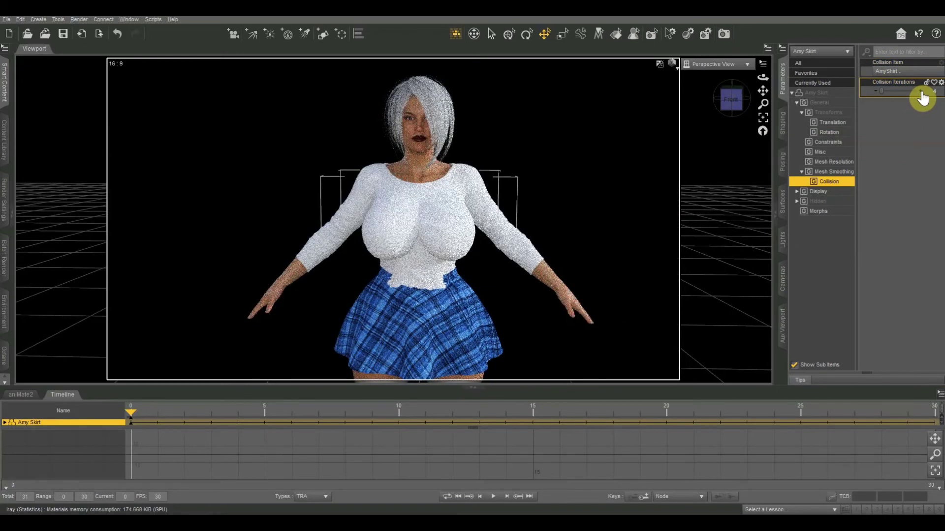
# - Step the skirt's Collision Iterations from 4 up to 10
pyautogui.click(922, 95)
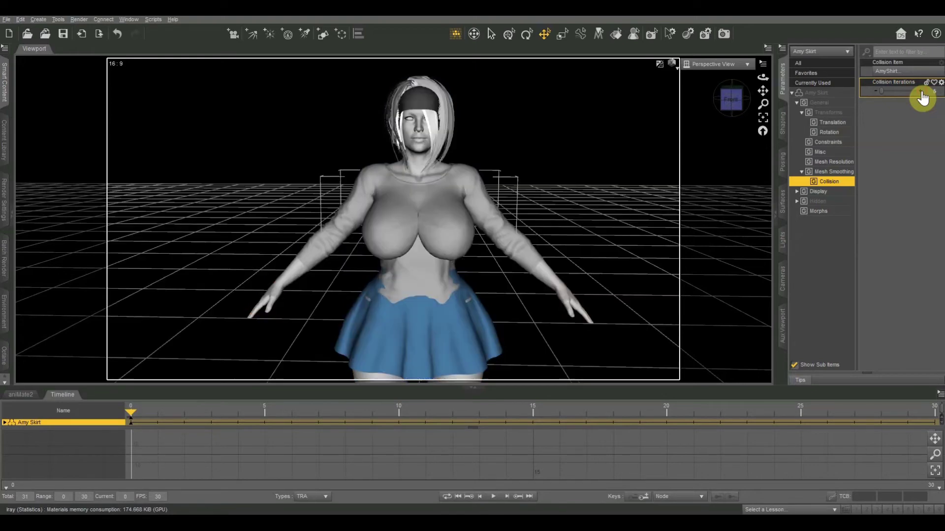
pyautogui.click(922, 98)
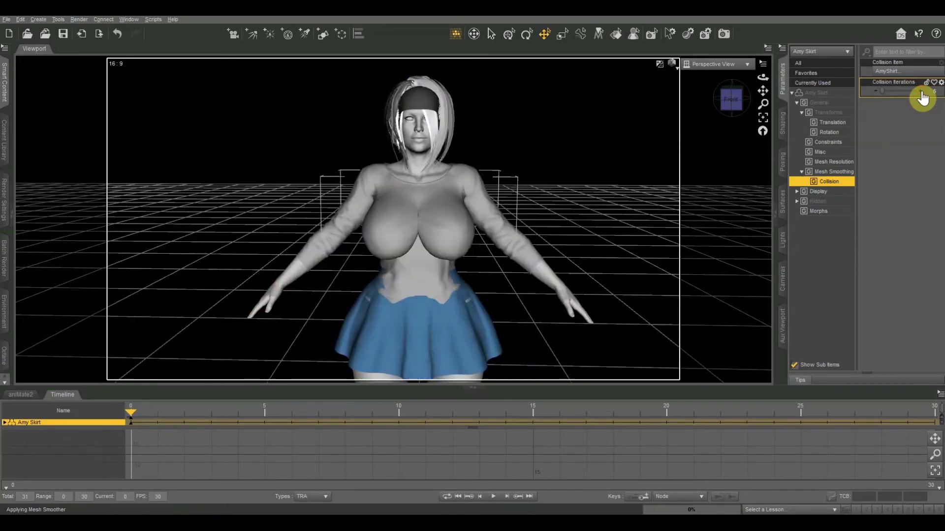
pyautogui.click(923, 99)
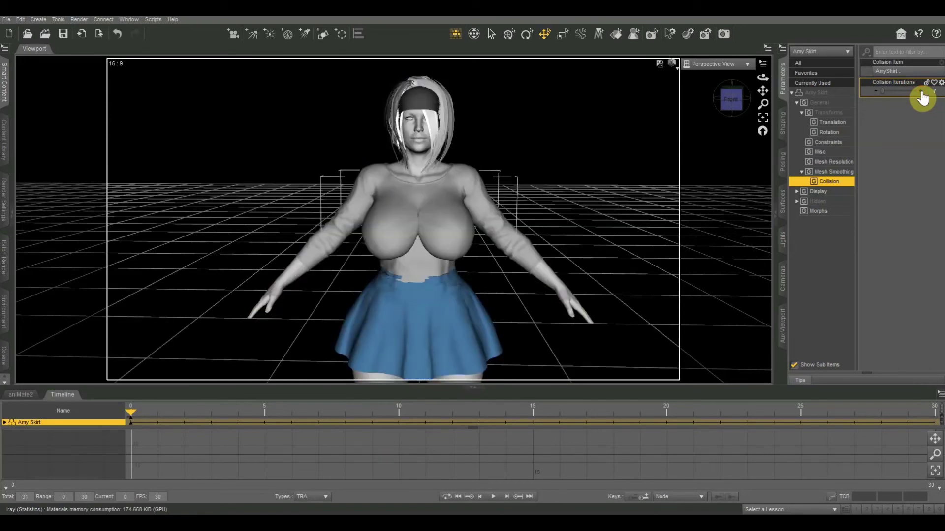
pyautogui.click(923, 97)
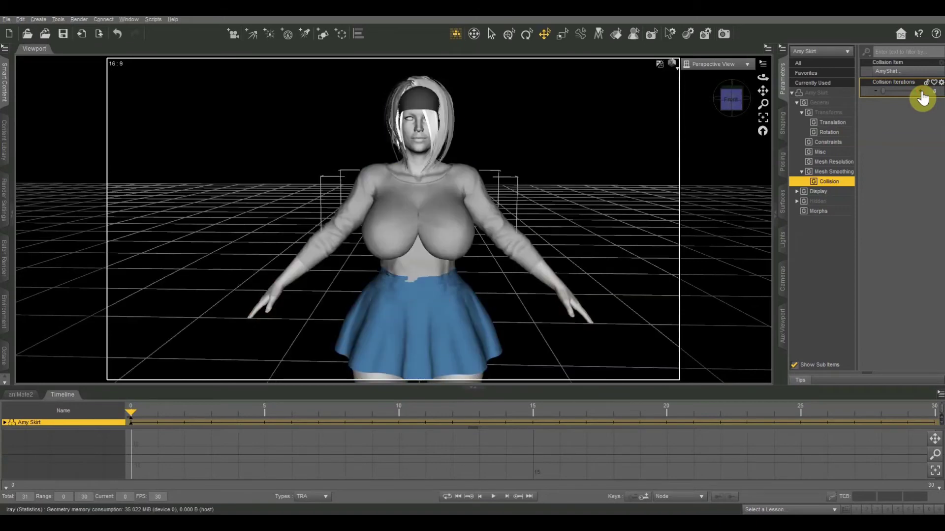
pyautogui.click(922, 98)
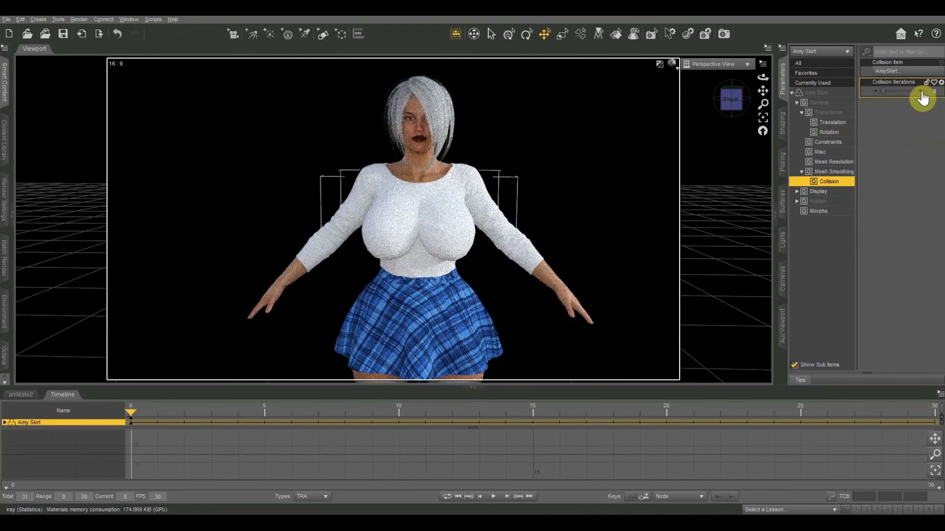
pyautogui.click(922, 98)
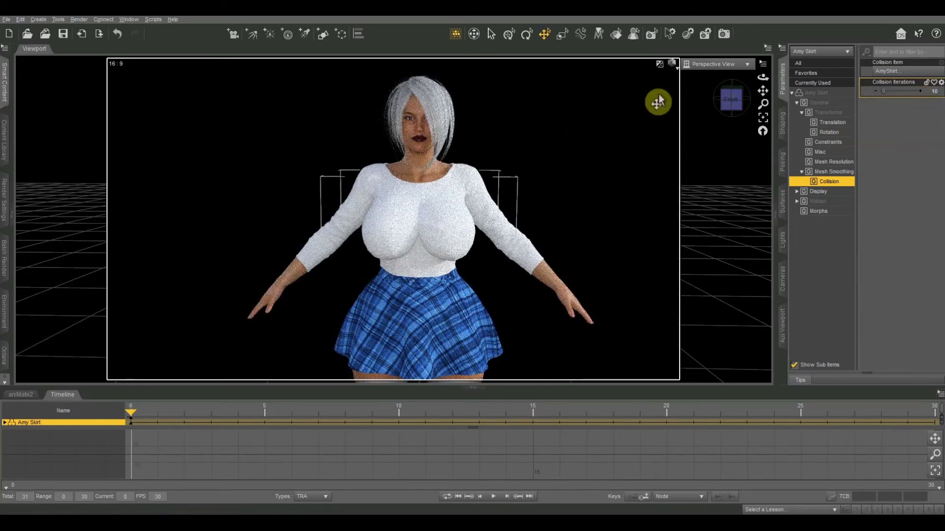
# - Frame the back of the skirt and bring up its selection menu
pyautogui.moveTo(762, 89)
pyautogui.mouseDown()
pyautogui.moveTo(689, 101)
pyautogui.moveTo(730, 96)
pyautogui.moveTo(713, 121)
pyautogui.mouseUp()
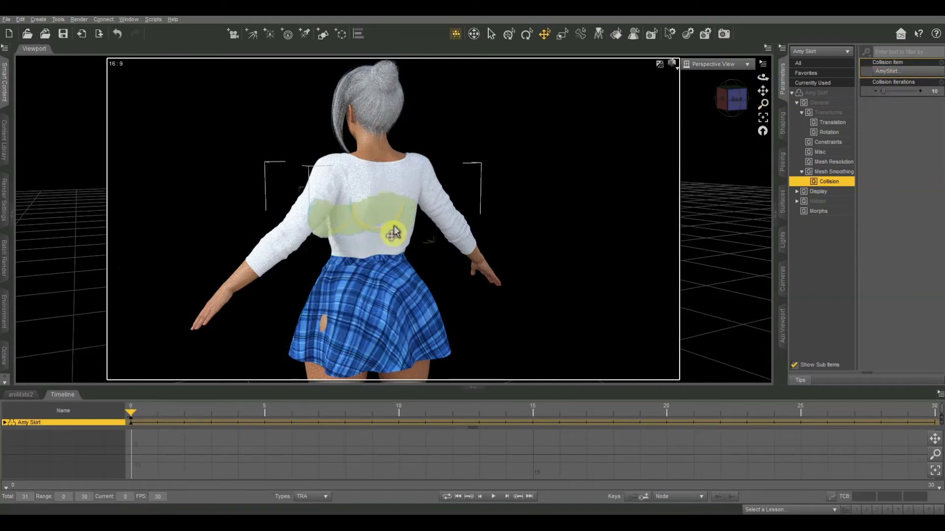
pyautogui.moveTo(763, 89)
pyautogui.mouseDown()
pyautogui.moveTo(774, 34)
pyautogui.moveTo(719, 148)
pyautogui.mouseUp()
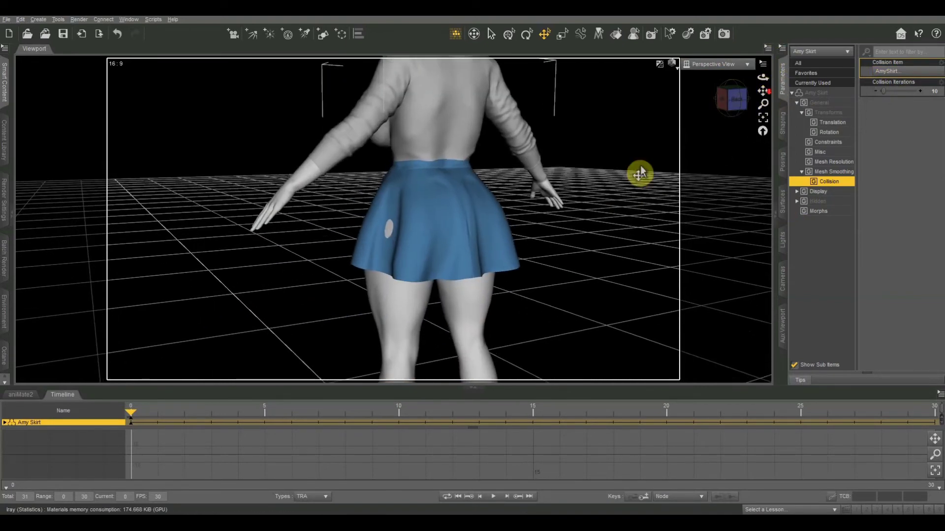
pyautogui.scroll(3, 587, 169)
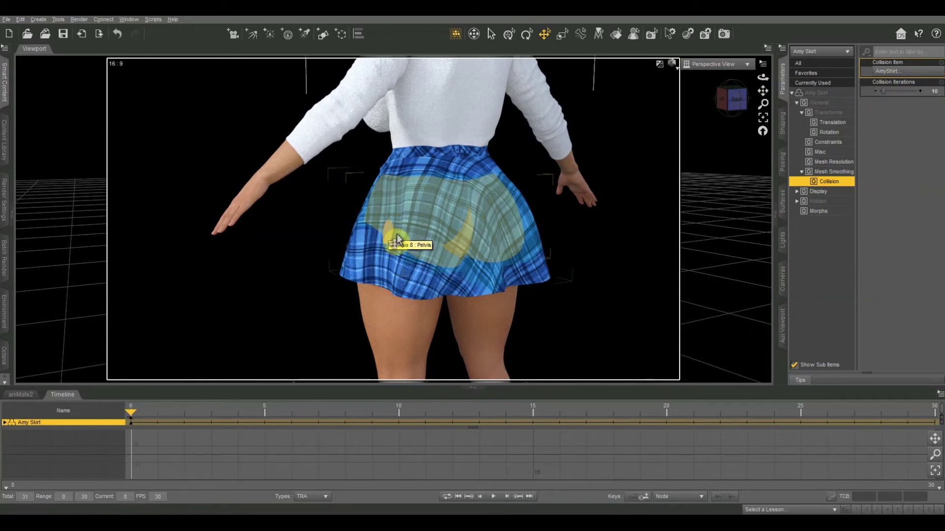
pyautogui.rightClick(397, 240)
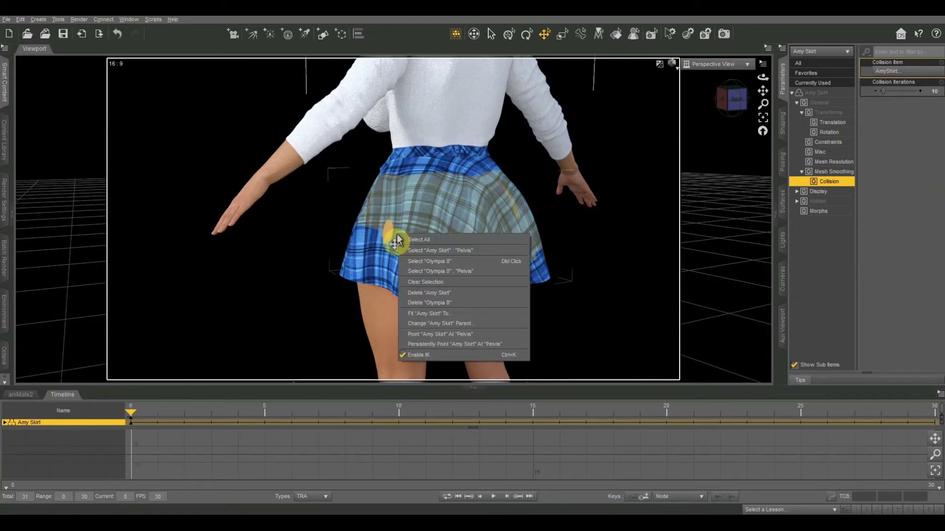
# - Select the Amy Skirt Pelvis and scale it up to 102%
pyautogui.click(468, 250)
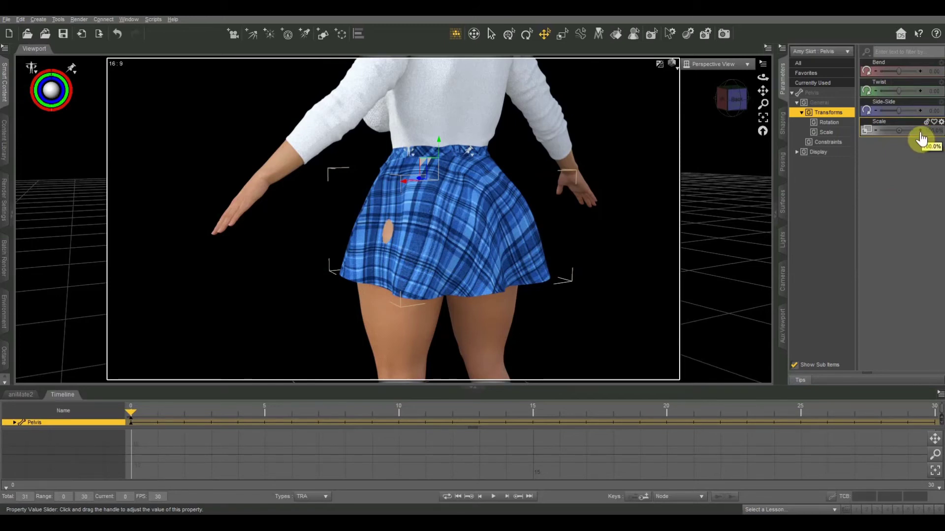
pyautogui.click(920, 131)
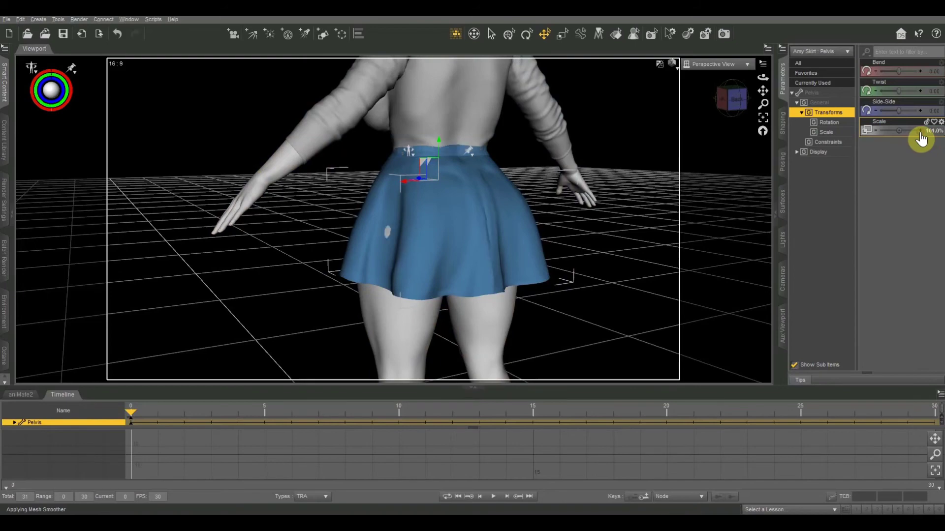
pyautogui.click(920, 131)
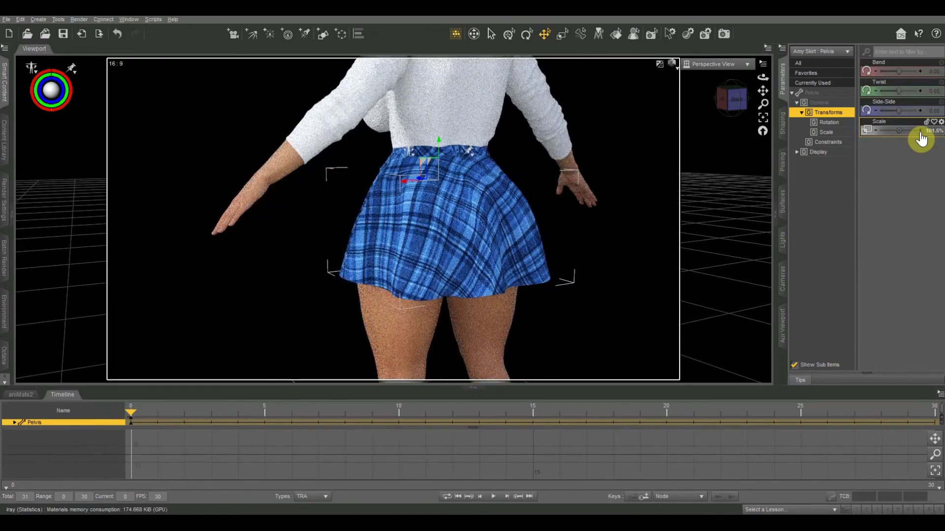
pyautogui.click(921, 131)
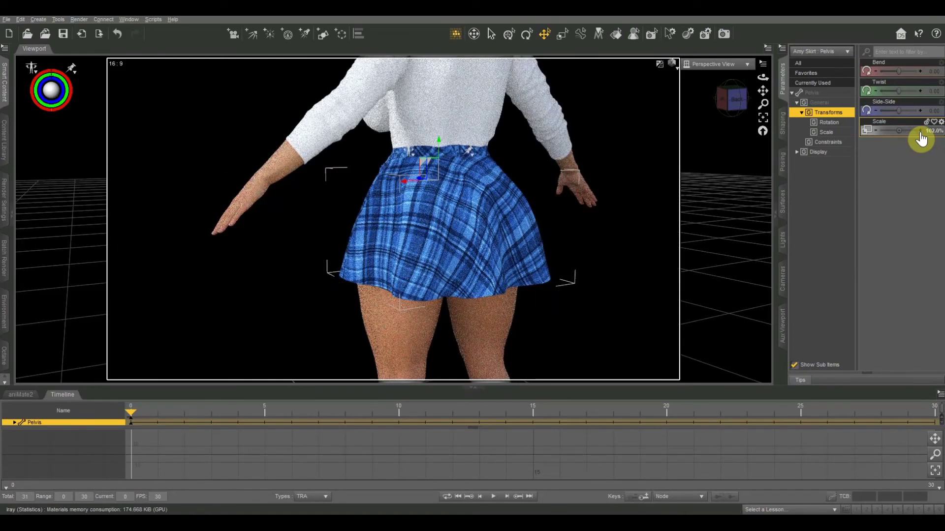
# - Orbit and zoom around the figure to inspect the enlarged skirt, then select Olympia 8
pyautogui.moveTo(730, 97)
pyautogui.mouseDown()
pyautogui.moveTo(681, 98)
pyautogui.moveTo(732, 97)
pyautogui.mouseUp()
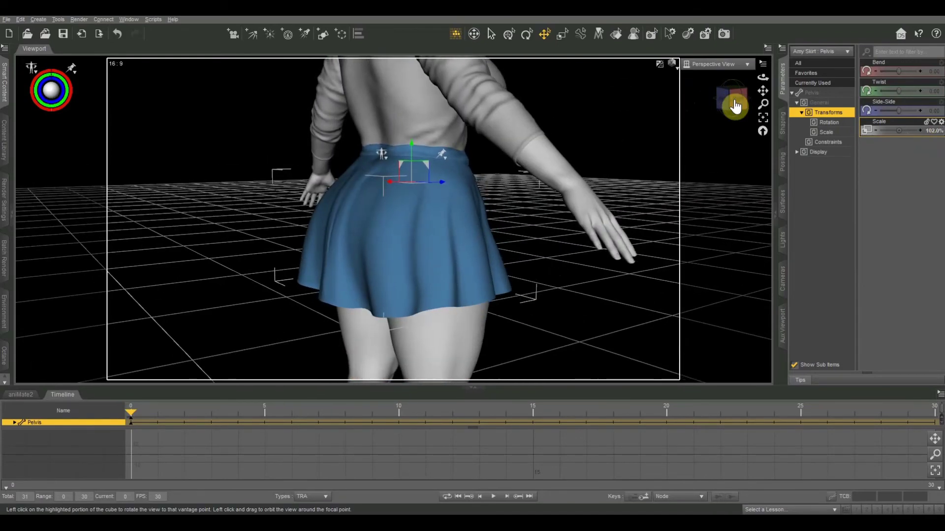
pyautogui.moveTo(735, 106)
pyautogui.mouseDown()
pyautogui.moveTo(734, 96)
pyautogui.moveTo(738, 107)
pyautogui.mouseUp()
pyautogui.scroll(-5, 626, 126)
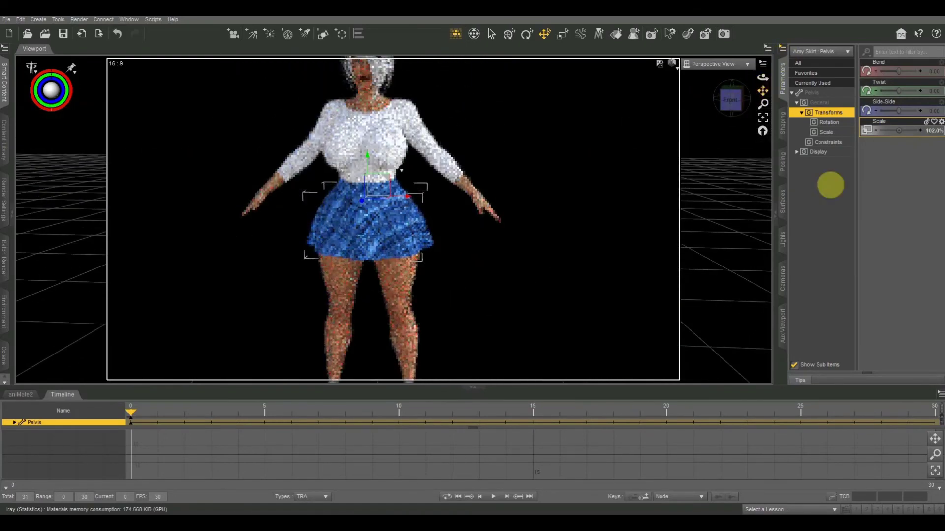
pyautogui.scroll(3, 601, 170)
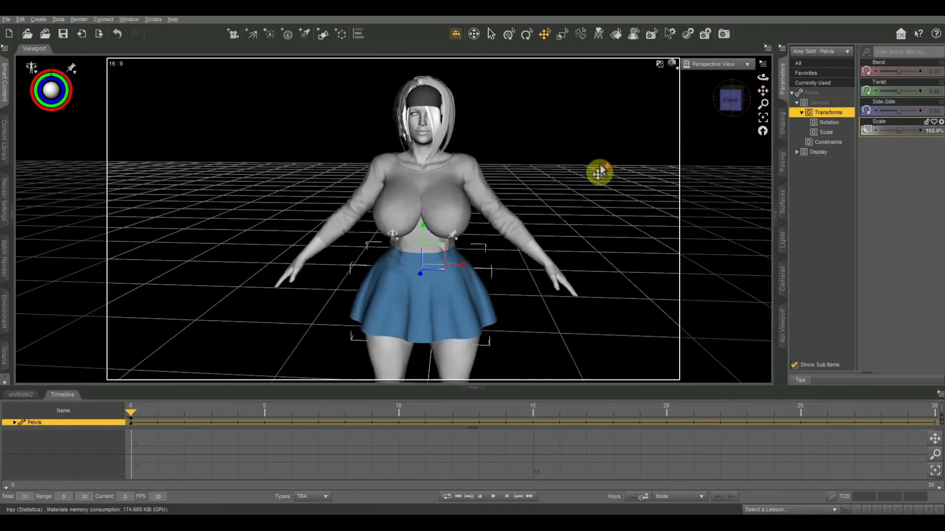
pyautogui.scroll(2, 601, 170)
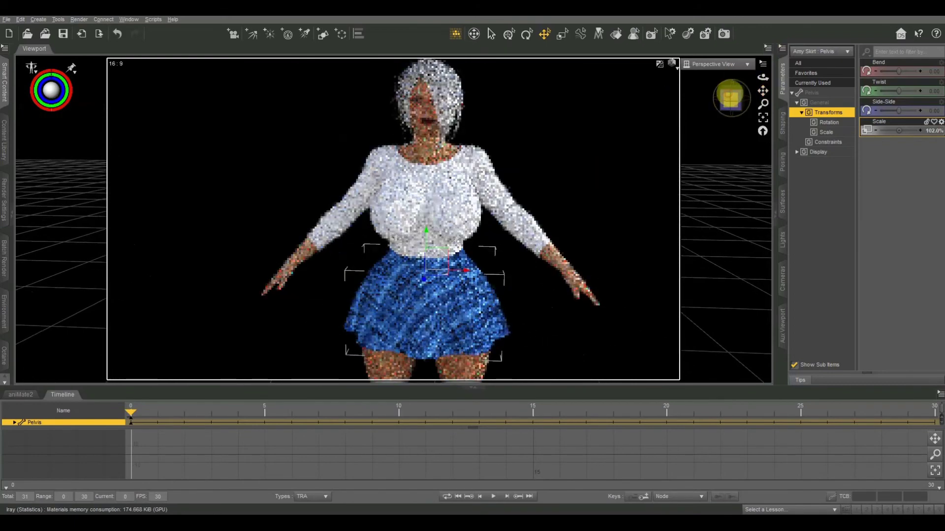
pyautogui.moveTo(763, 89); pyautogui.dragTo(754, 97)
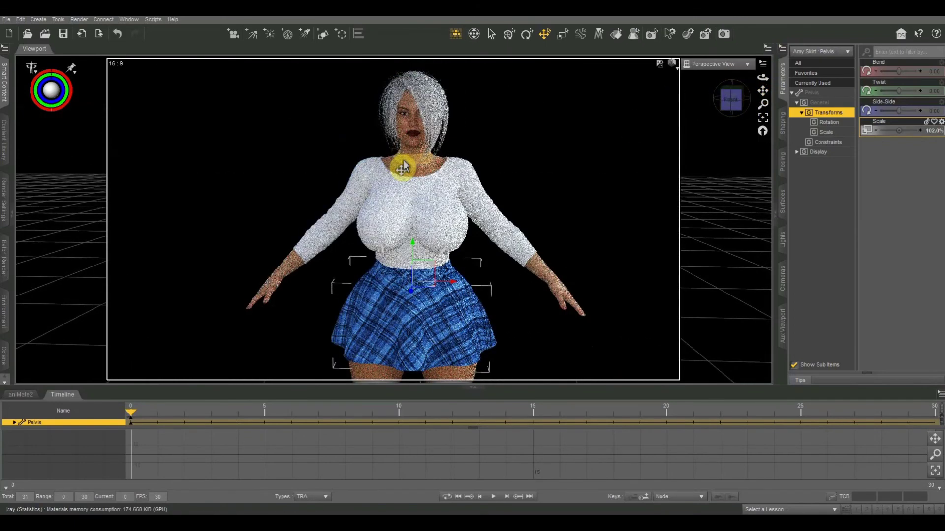
pyautogui.click(403, 167)
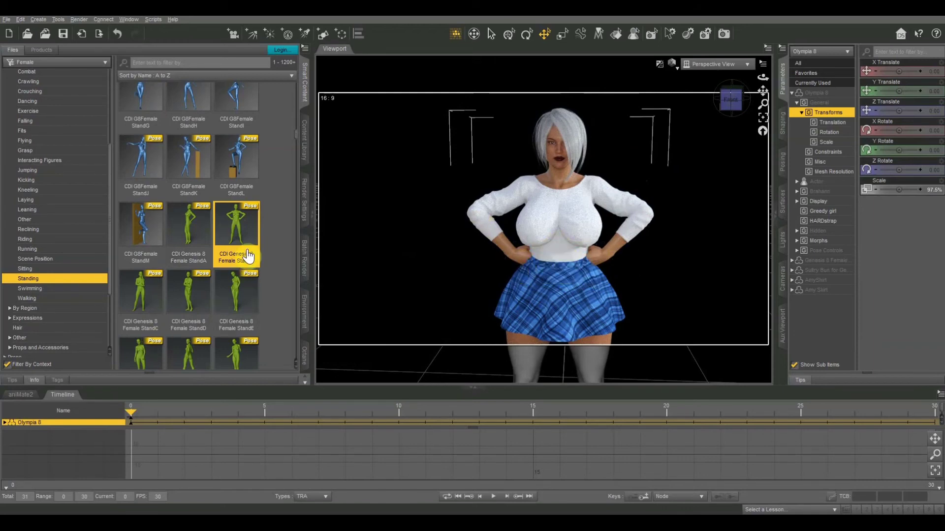
# - Apply the CDIBridget8 StandC pose to Olympia 8 and select her left shoulder
pyautogui.scroll(-3, 267, 251)
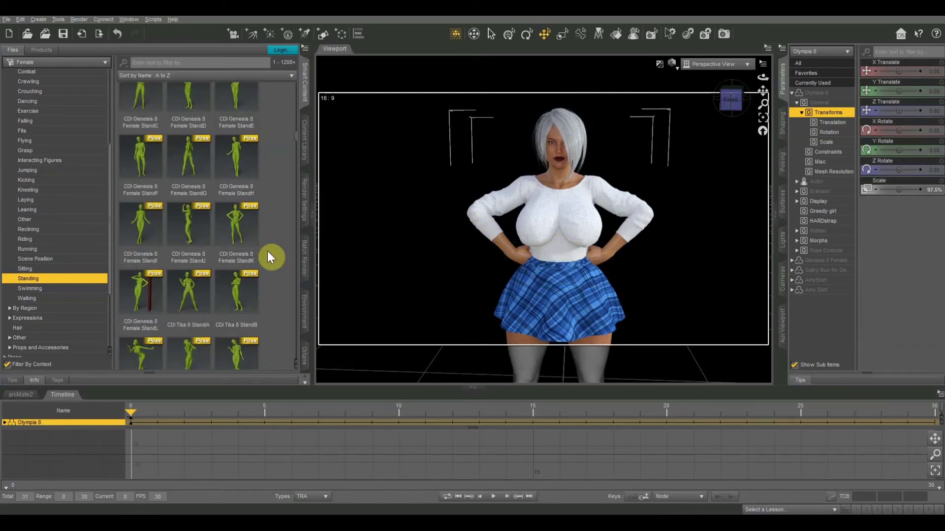
pyautogui.scroll(-5, 267, 251)
pyautogui.click(237, 226)
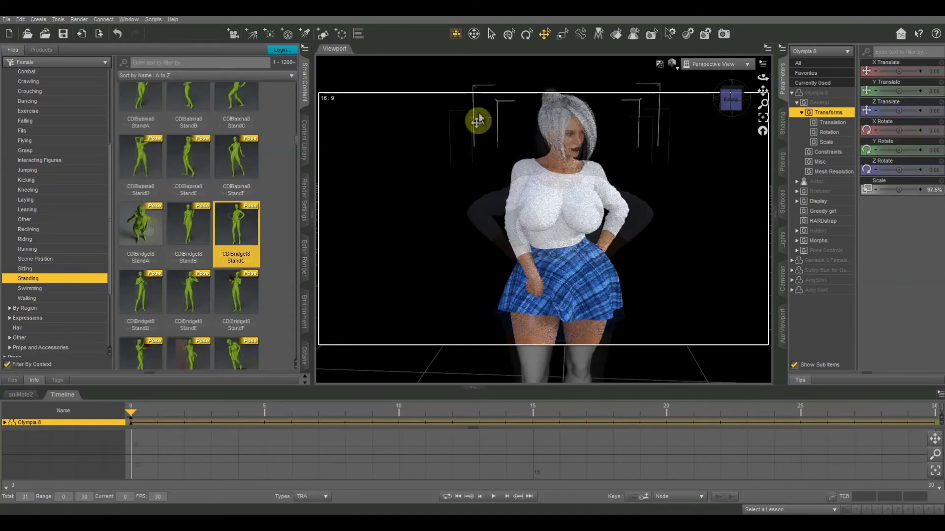
pyautogui.moveTo(727, 90)
pyautogui.mouseDown()
pyautogui.moveTo(708, 91)
pyautogui.moveTo(727, 93)
pyautogui.moveTo(709, 92)
pyautogui.moveTo(706, 106)
pyautogui.mouseUp()
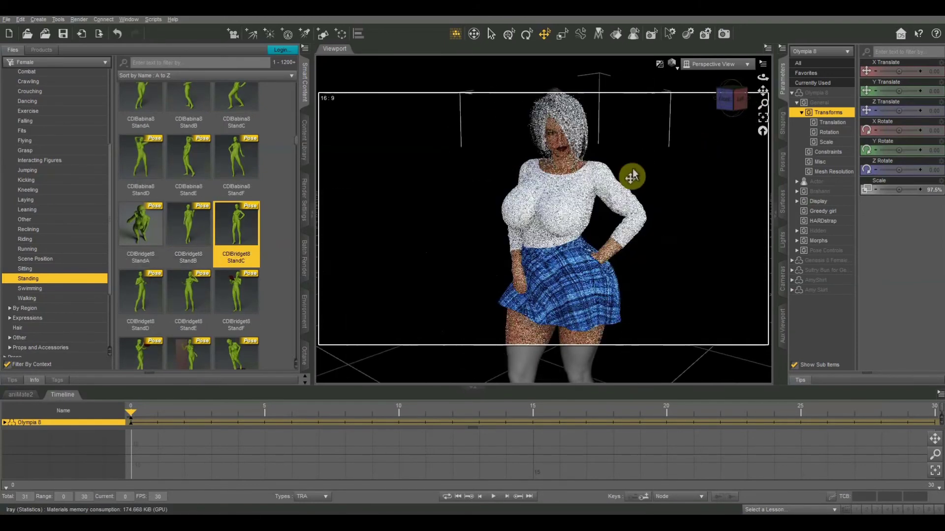
pyautogui.click(616, 202)
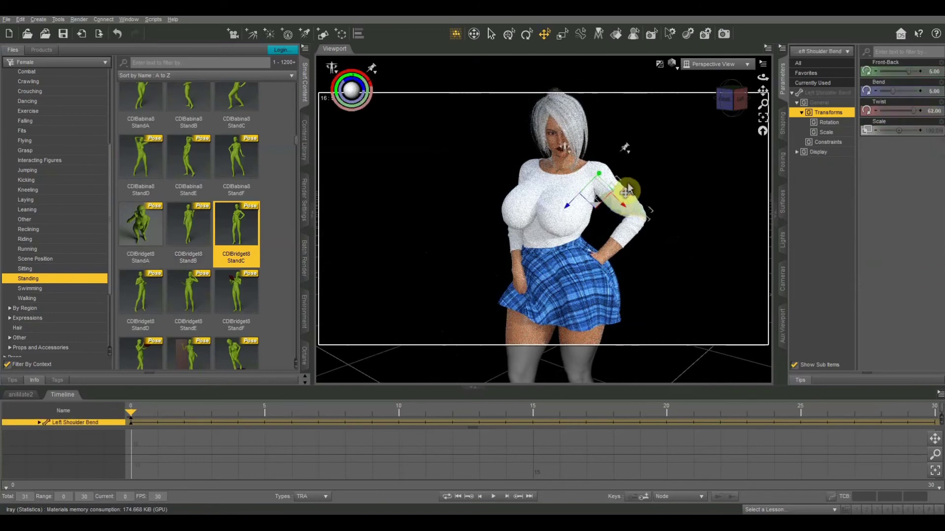
# - Bend the Left Shoulder from 7.89 to 18.16 and switch the viewport to Texture Shaded
pyautogui.click(891, 90)
pyautogui.moveTo(889, 90); pyautogui.dragTo(894, 92)
pyautogui.moveTo(894, 92); pyautogui.dragTo(608, 82)
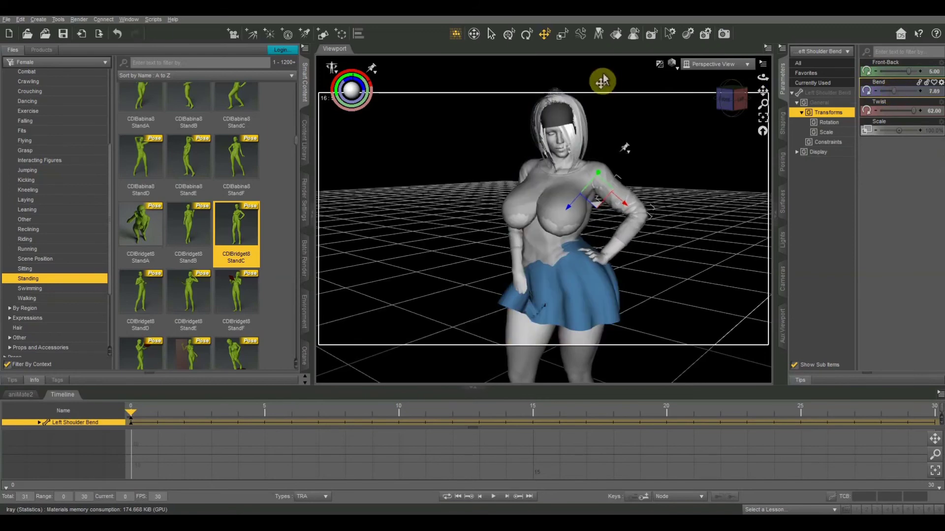
pyautogui.click(674, 65)
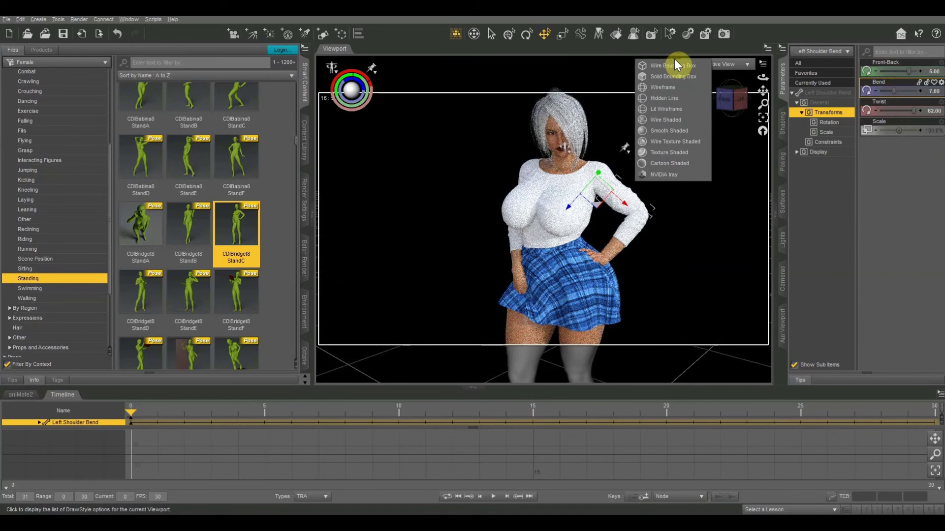
pyautogui.click(674, 152)
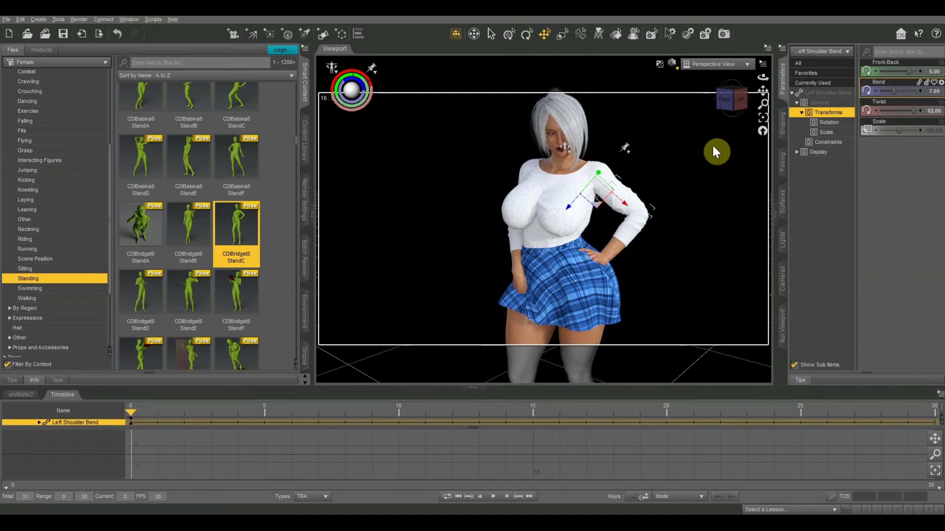
pyautogui.moveTo(892, 93); pyautogui.dragTo(898, 93)
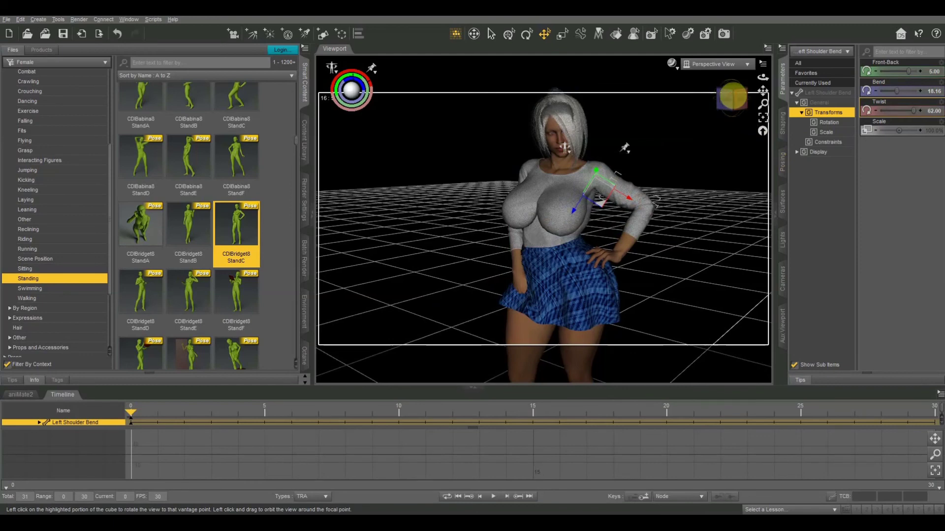
# - Shift Olympia 8's right hand slightly up and left, then lower the Left Shoulder Bend to 14.74
pyautogui.click(732, 97)
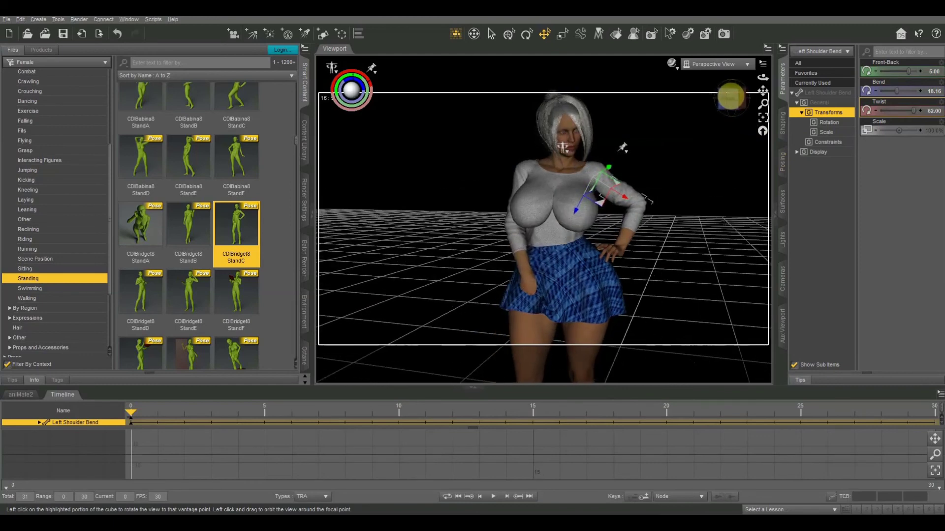
pyautogui.click(524, 292)
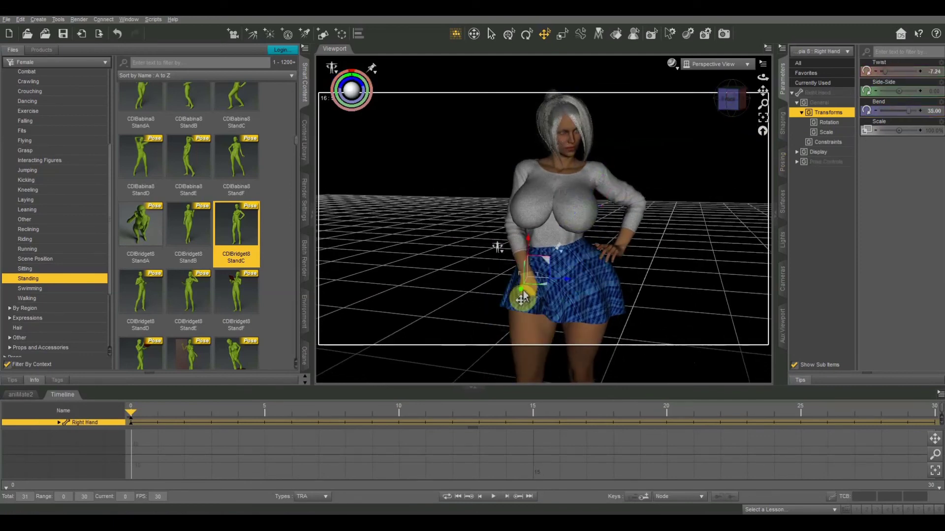
pyautogui.click(733, 99)
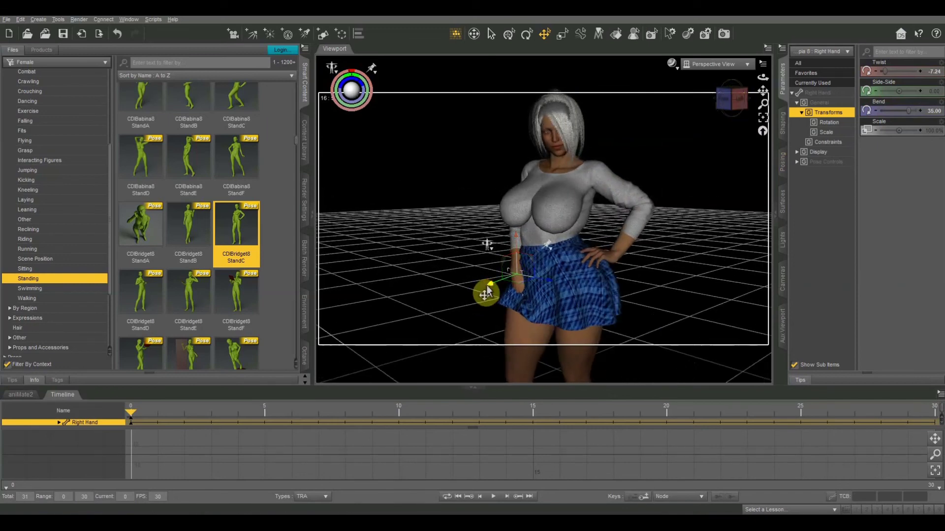
pyautogui.moveTo(486, 285); pyautogui.dragTo(471, 291)
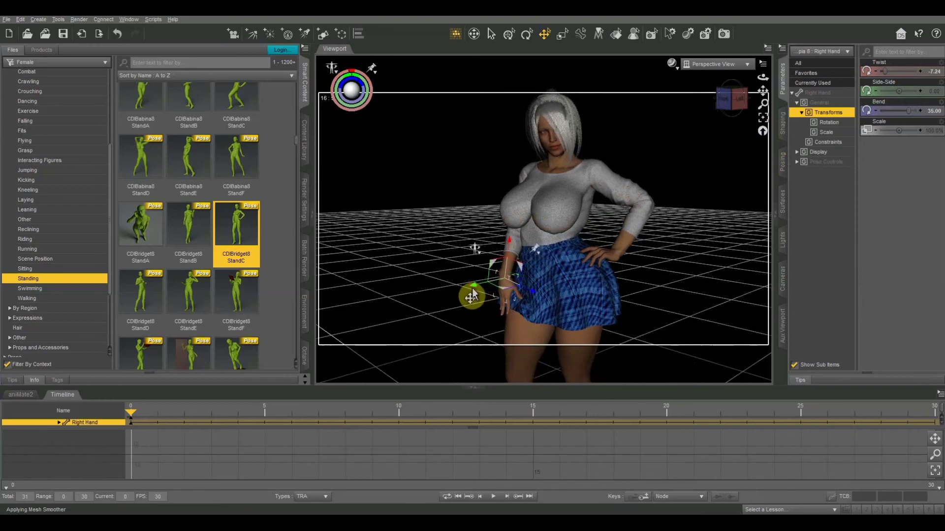
pyautogui.click(622, 195)
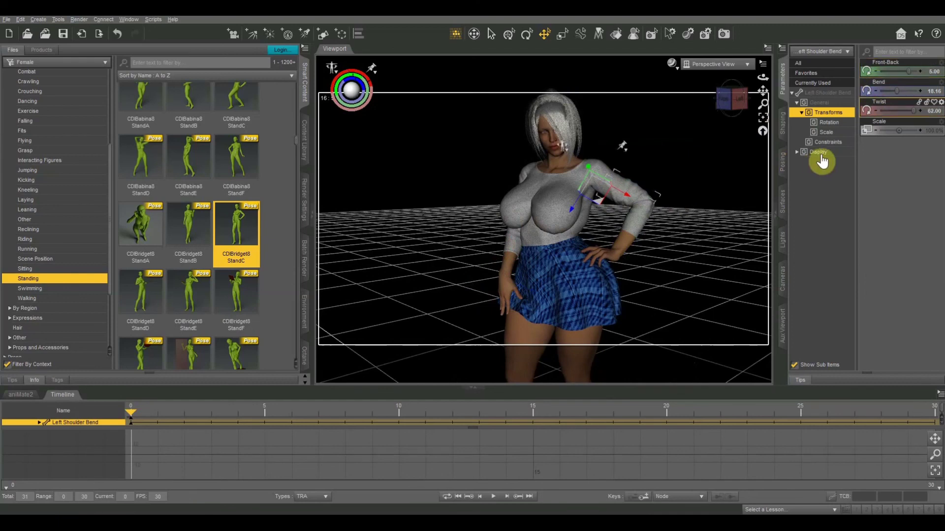
pyautogui.moveTo(896, 90); pyautogui.dragTo(895, 95)
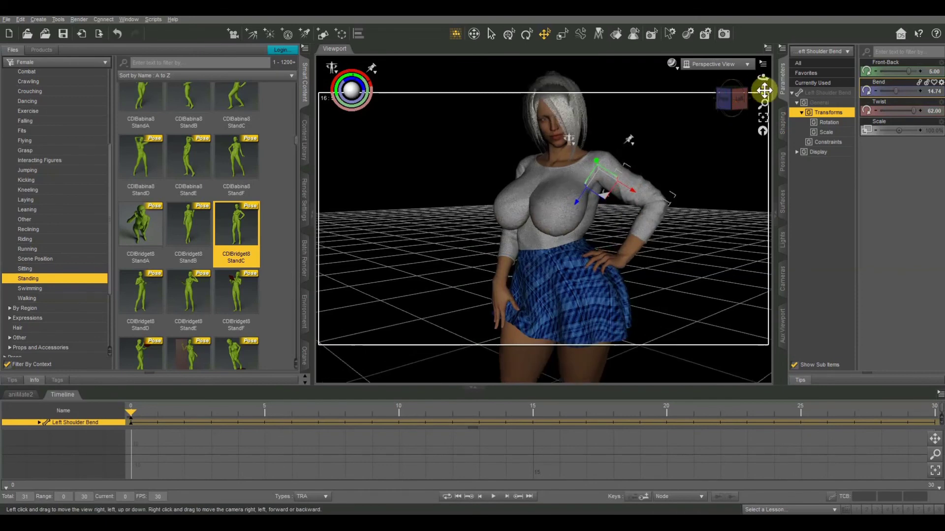
# - Switch the viewport draw style to NVIDIA Iray, deselect the figure and view its back
pyautogui.click(718, 64)
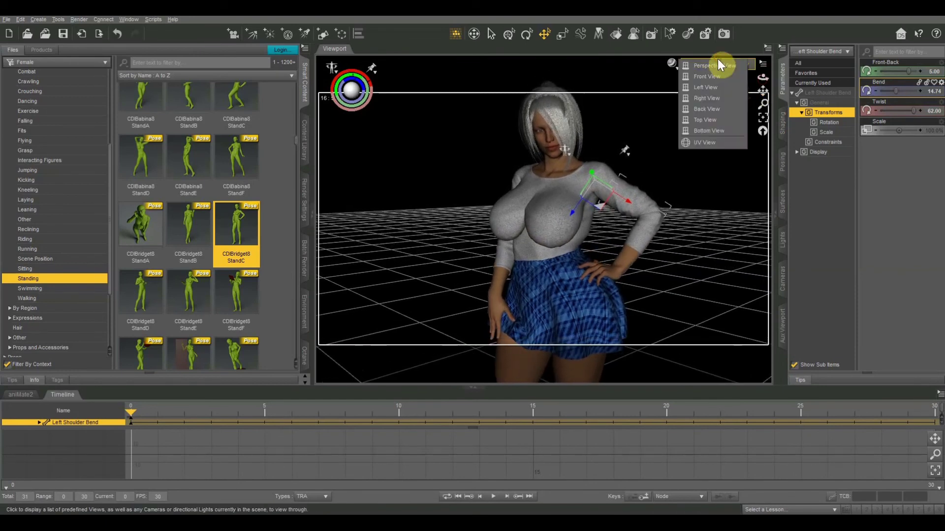
pyautogui.click(672, 65)
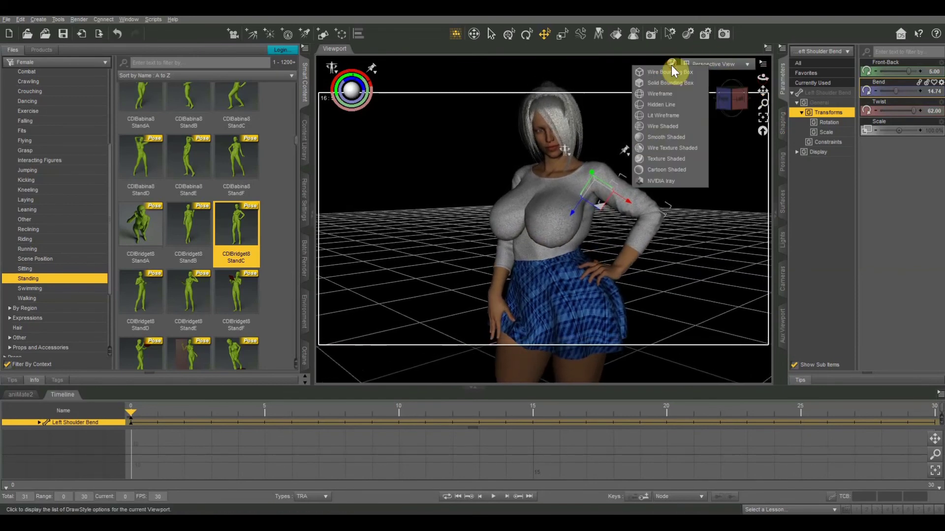
pyautogui.click(681, 189)
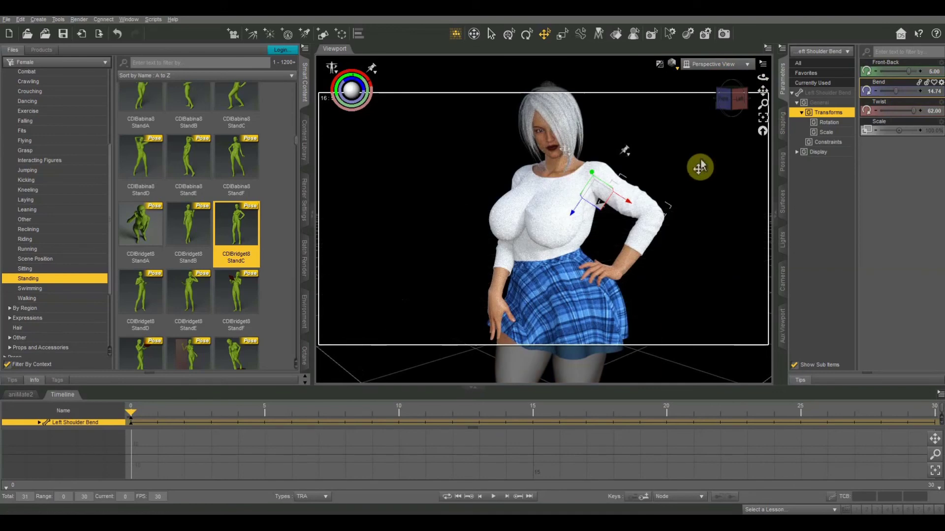
pyautogui.click(712, 164)
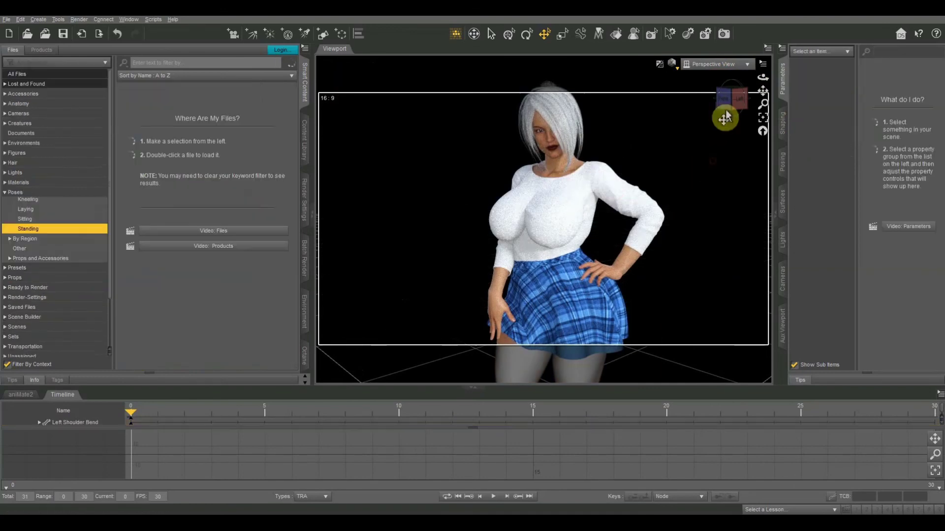
pyautogui.moveTo(730, 98); pyautogui.dragTo(649, 98)
pyautogui.click(728, 93)
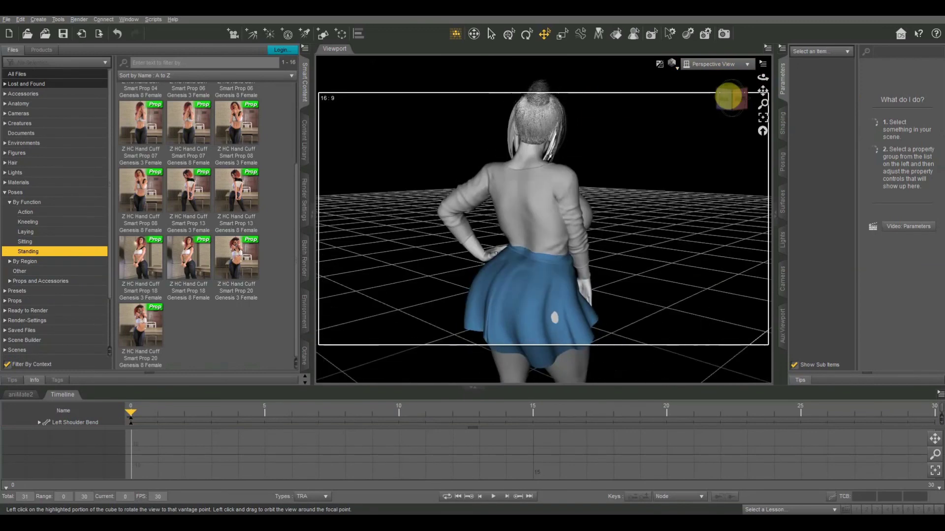
# - Select the Amy Skirt's Pelvis bone and raise its Scale to just over 102%
pyautogui.rightClick(573, 323)
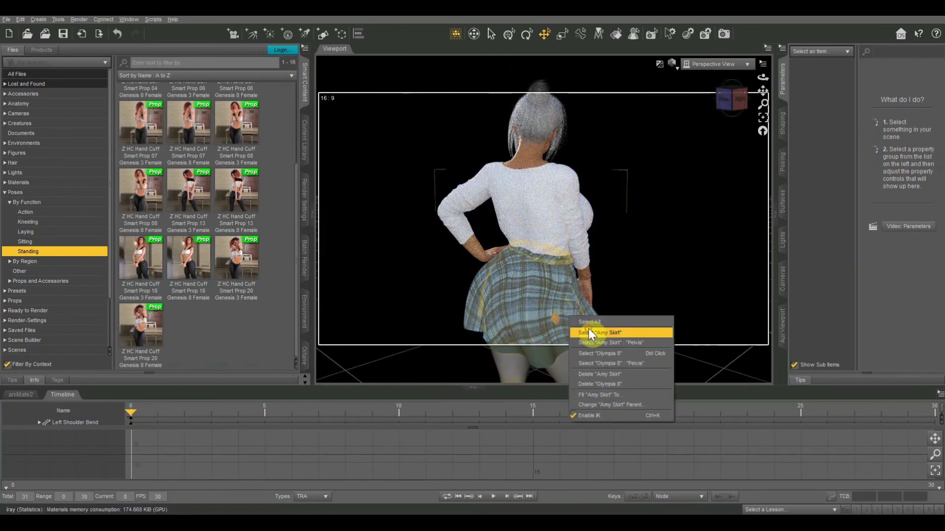
pyautogui.click(589, 329)
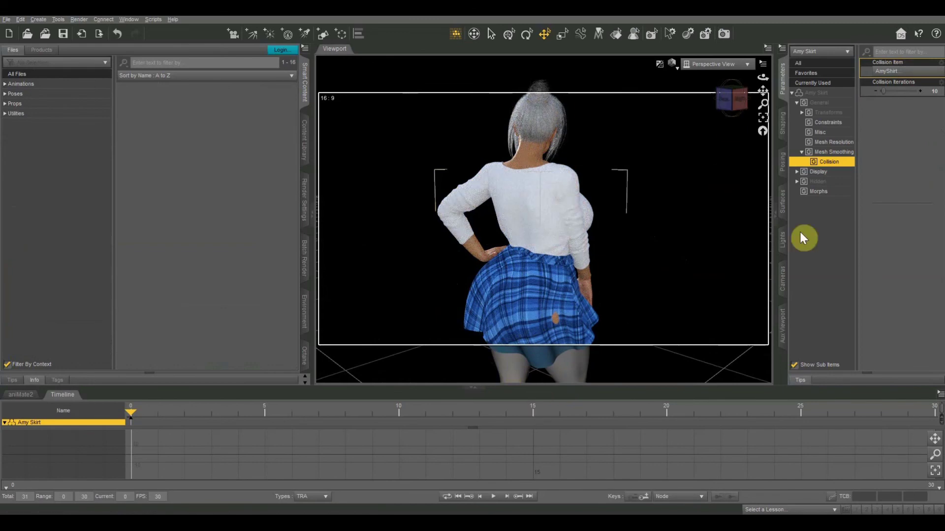
pyautogui.rightClick(571, 315)
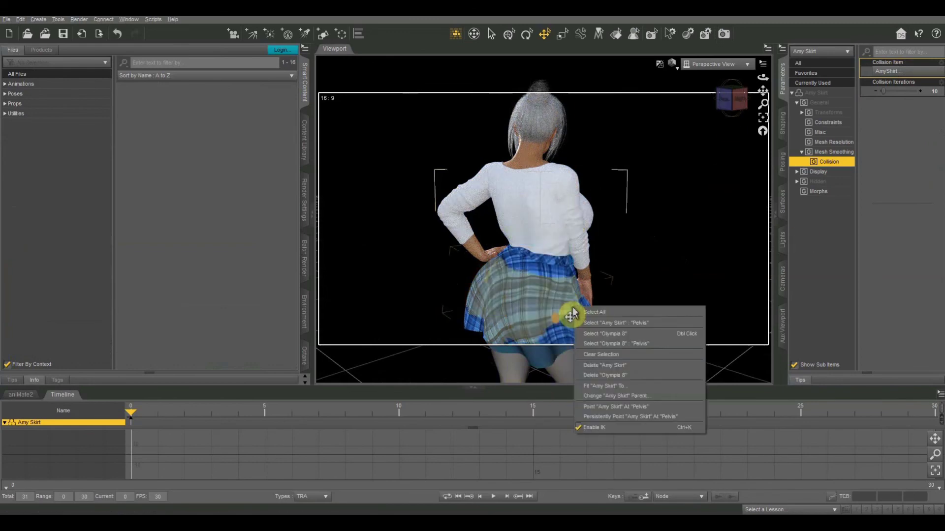
pyautogui.click(595, 322)
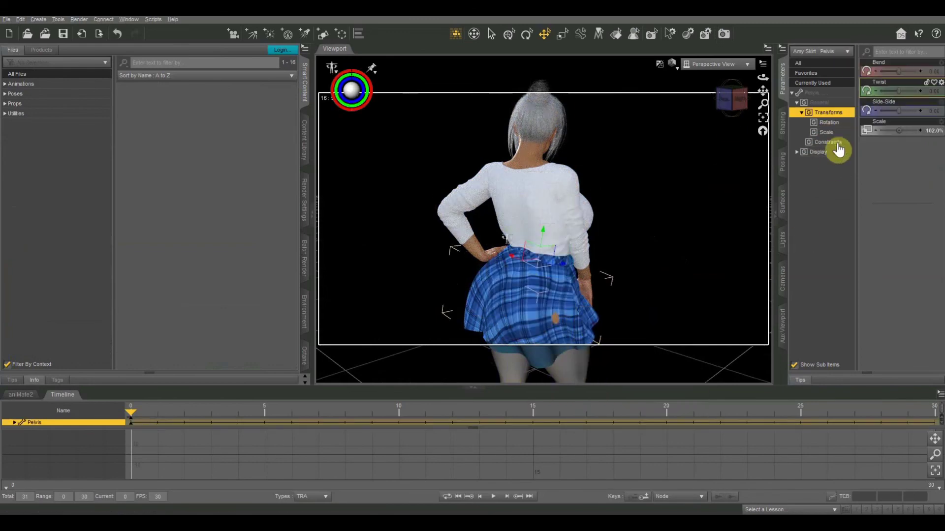
pyautogui.moveTo(922, 137); pyautogui.dragTo(923, 138)
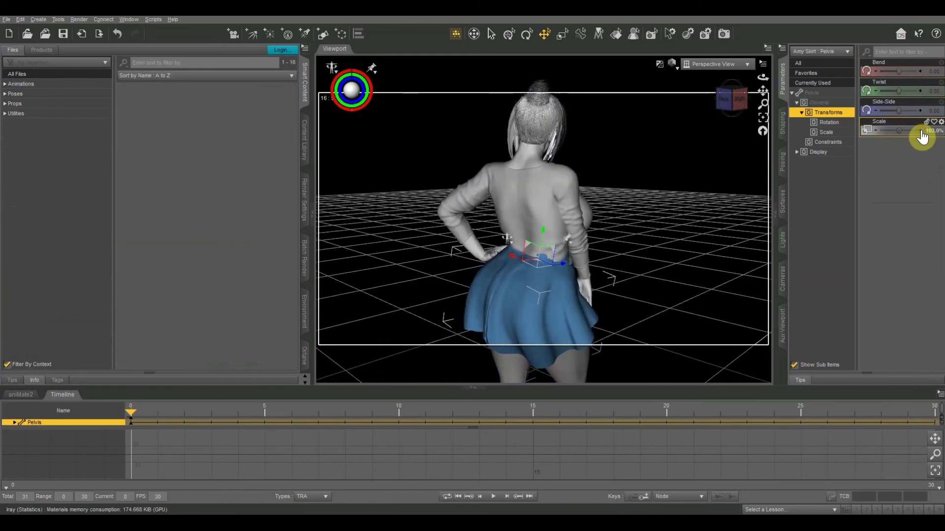